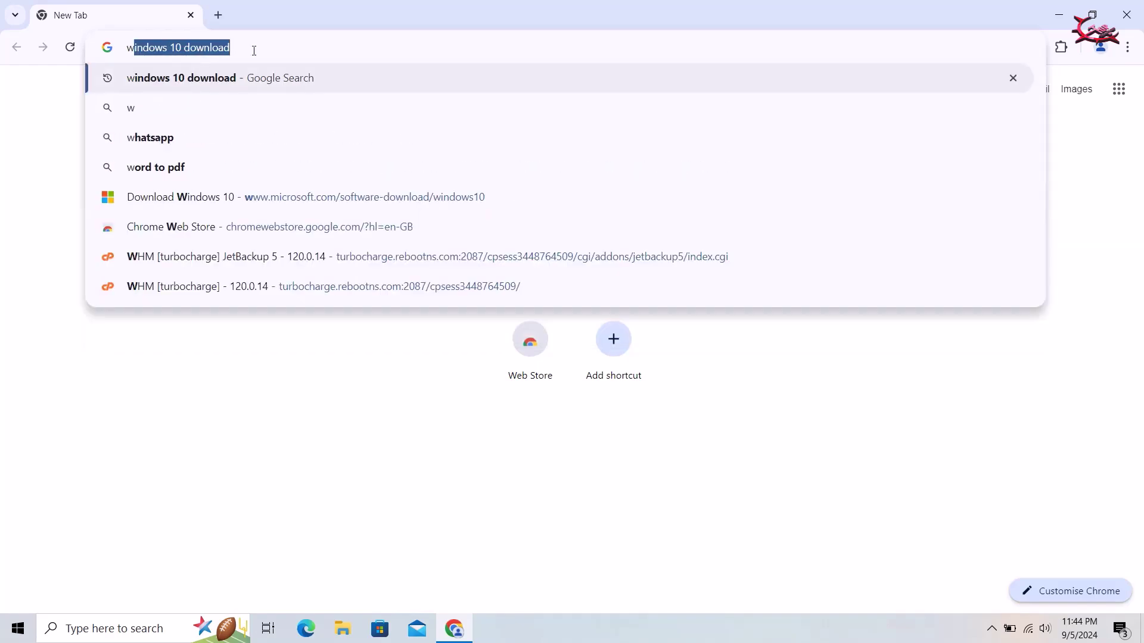
Search Google for "windows 10 download" and open Microsoft's Download Windows 10 Disc Image (ISO File) result.
{"action": "key", "text": "Return"}
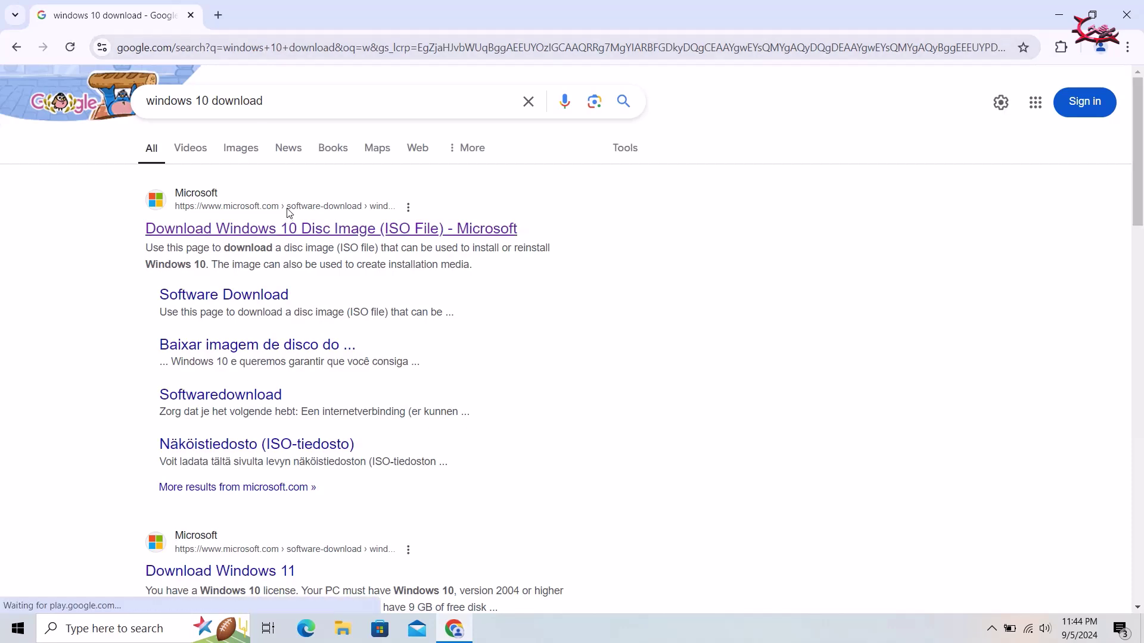
{"action": "middle_click", "coordinate": [289, 213]}
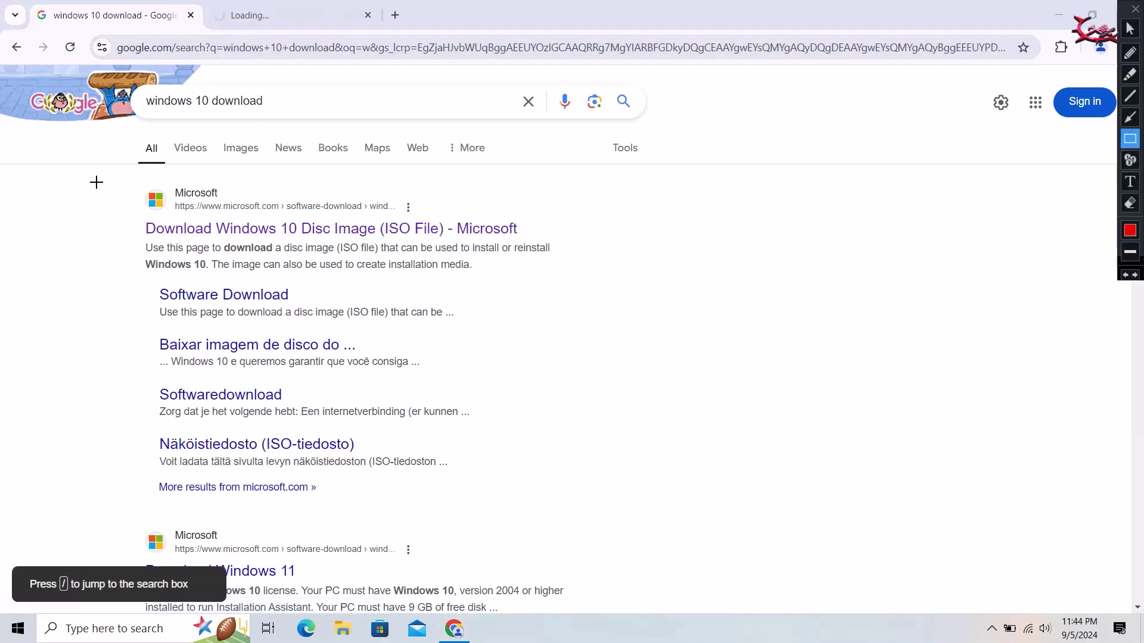
{"action": "mouse_move", "coordinate": [104, 184]}
{"action": "left_mouse_down"}
{"action": "mouse_move", "coordinate": [594, 281]}
{"action": "mouse_move", "coordinate": [682, 502]}
{"action": "left_mouse_up"}
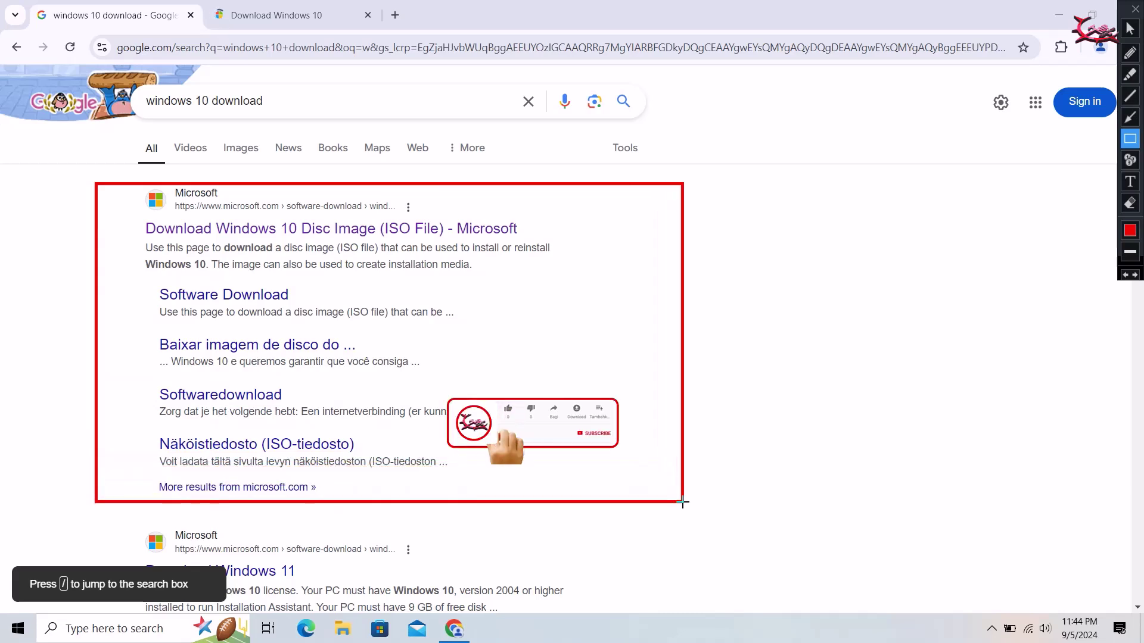
{"action": "key", "text": "Escape"}
{"action": "left_click", "coordinate": [300, 235]}
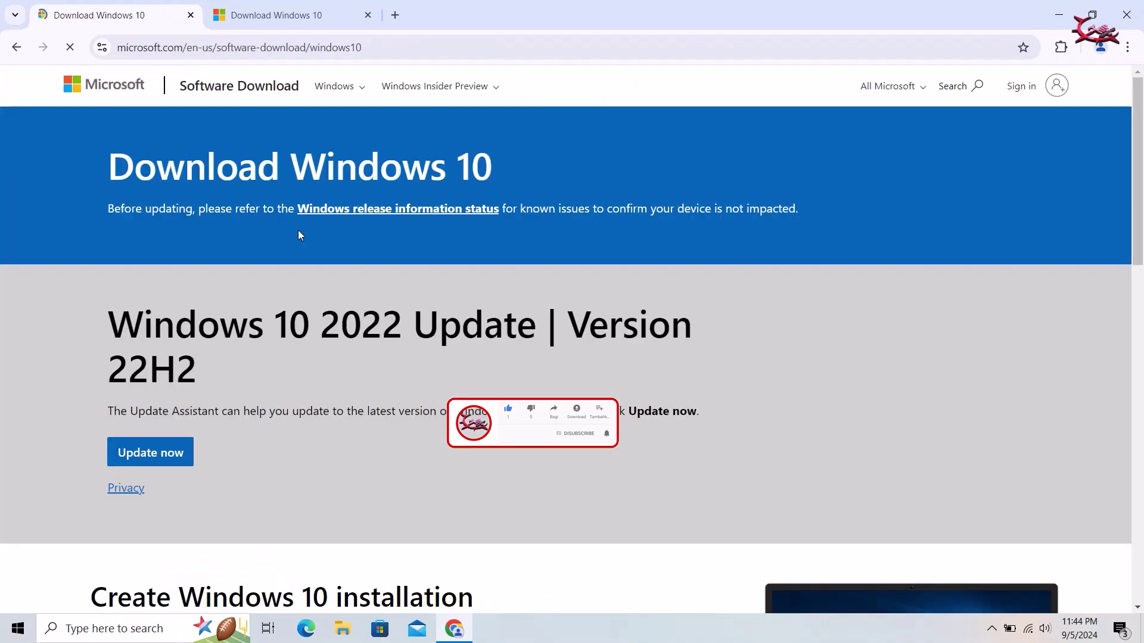
Look over the Windows 10 download page and open the browser's developer tools on it.
{"action": "scroll", "coordinate": [300, 235], "scroll_direction": "down", "scroll_amount": 3}
{"action": "scroll", "coordinate": [300, 234], "scroll_direction": "down", "scroll_amount": 7}
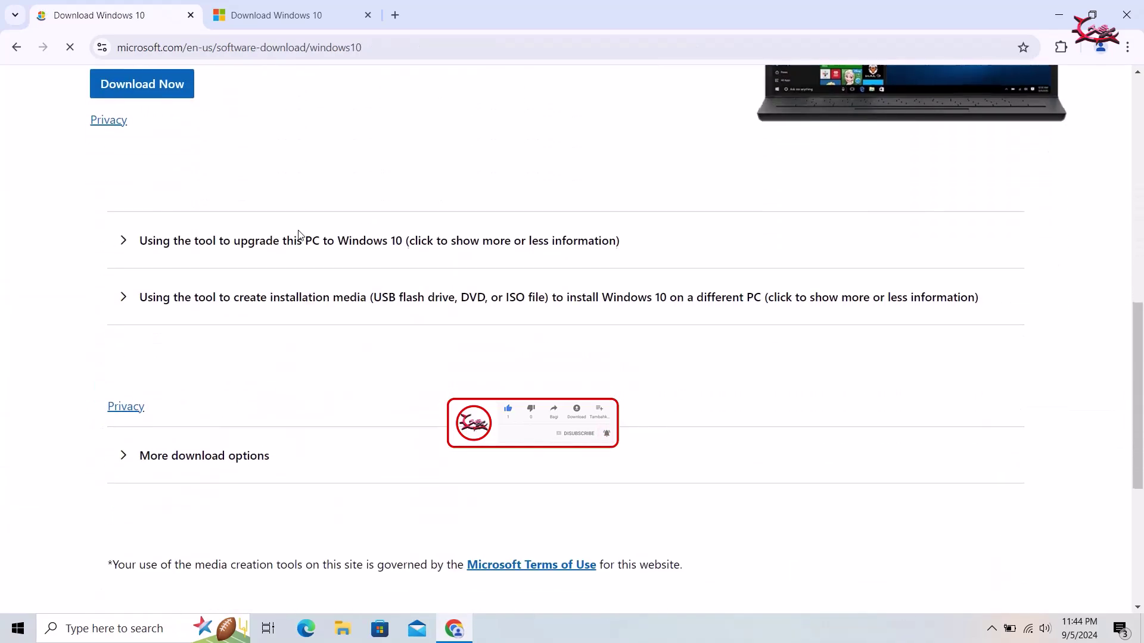
{"action": "scroll", "coordinate": [171, 186], "scroll_direction": "up", "scroll_amount": 12}
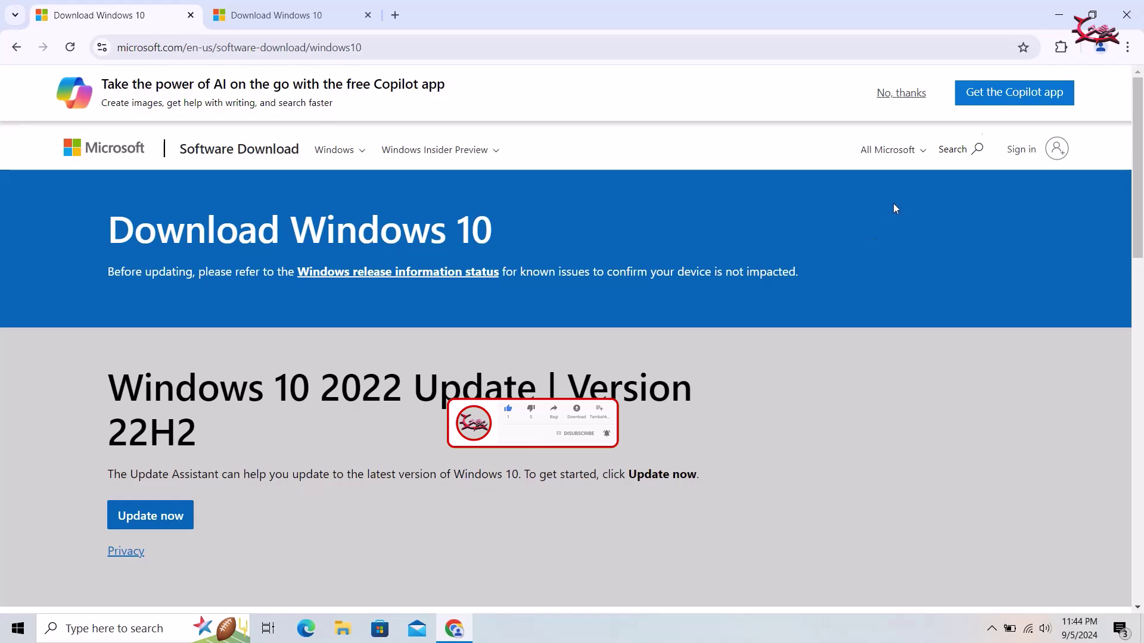
{"action": "left_click", "coordinate": [1128, 47]}
{"action": "mouse_move", "coordinate": [968, 494]}
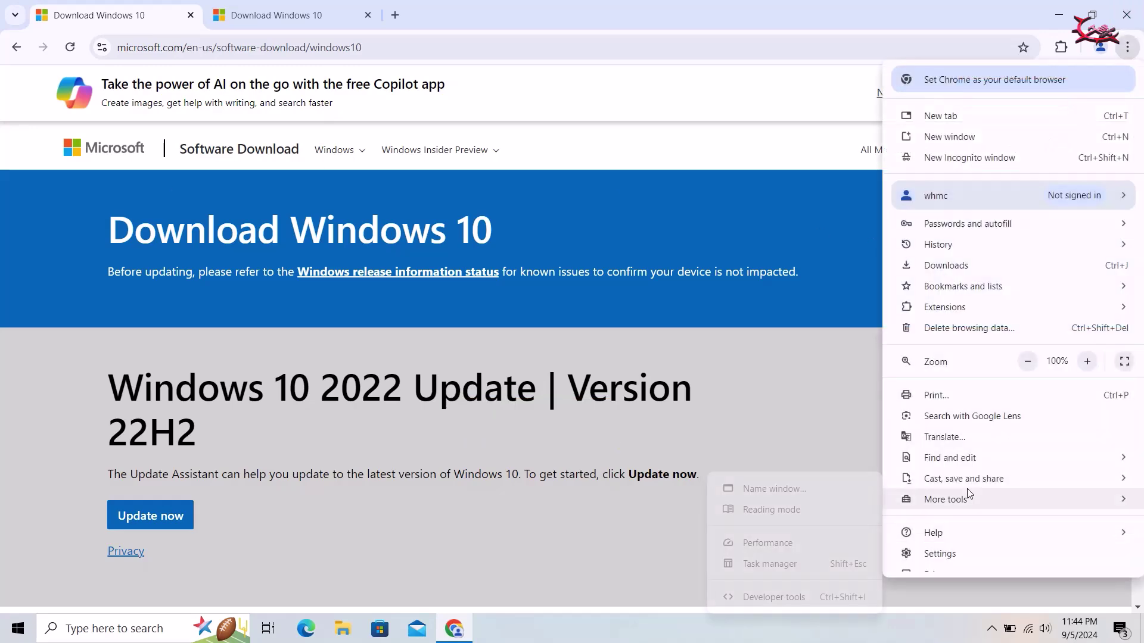
{"action": "left_click", "coordinate": [775, 597]}
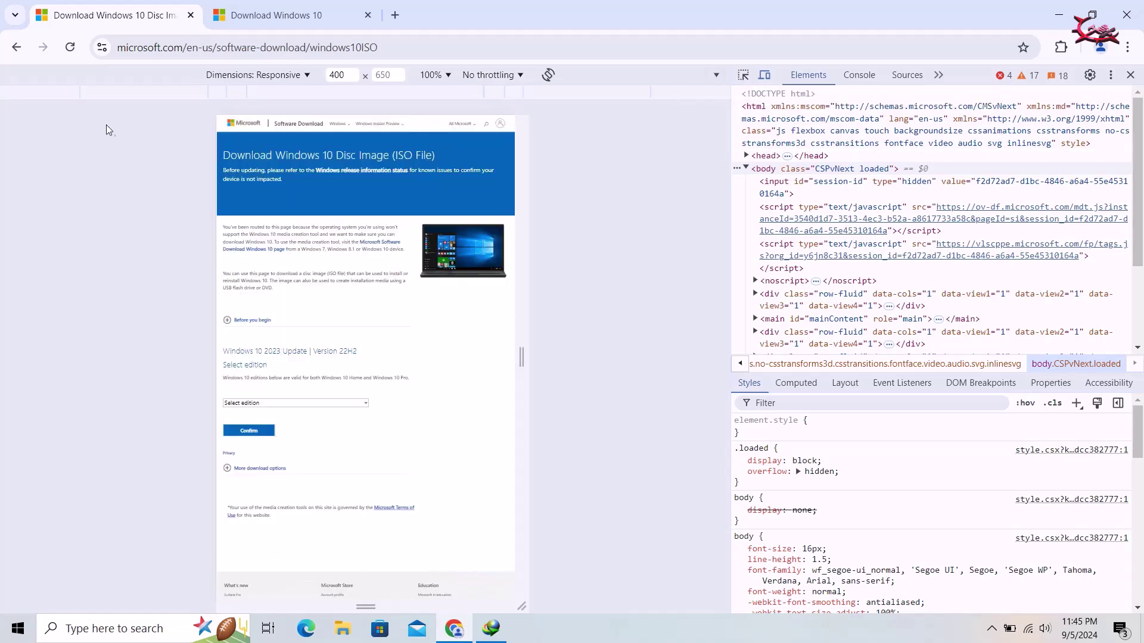
Choose Windows 10 (multi-edition ISO) as the edition to download and confirm it.
{"action": "scroll", "coordinate": [322, 316], "scroll_direction": "down", "scroll_amount": 2}
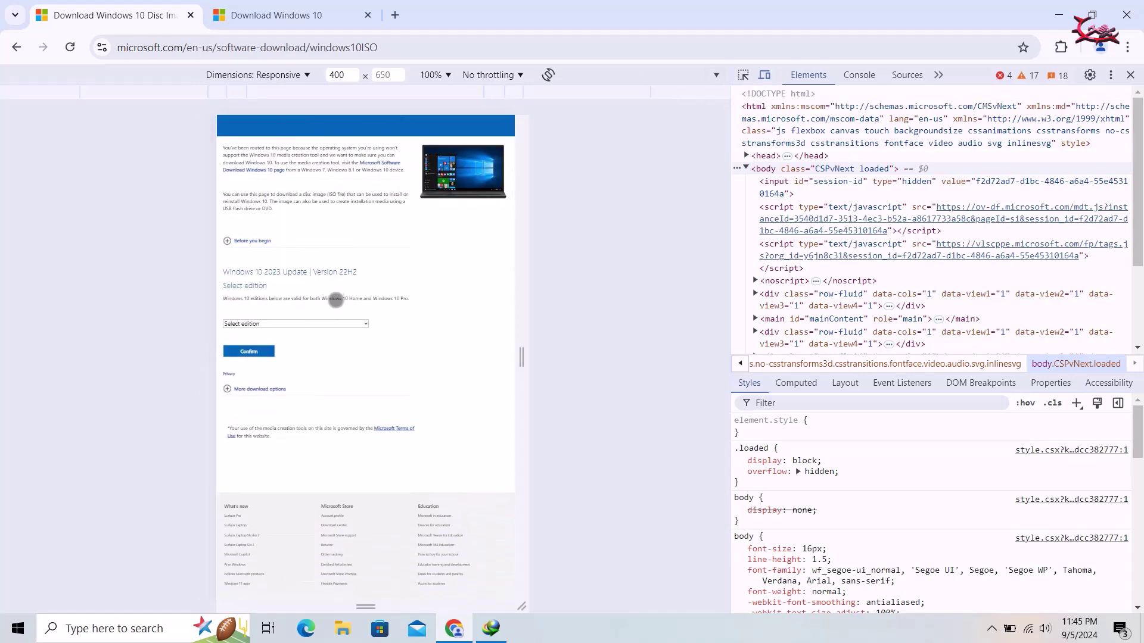
{"action": "left_click", "coordinate": [341, 324]}
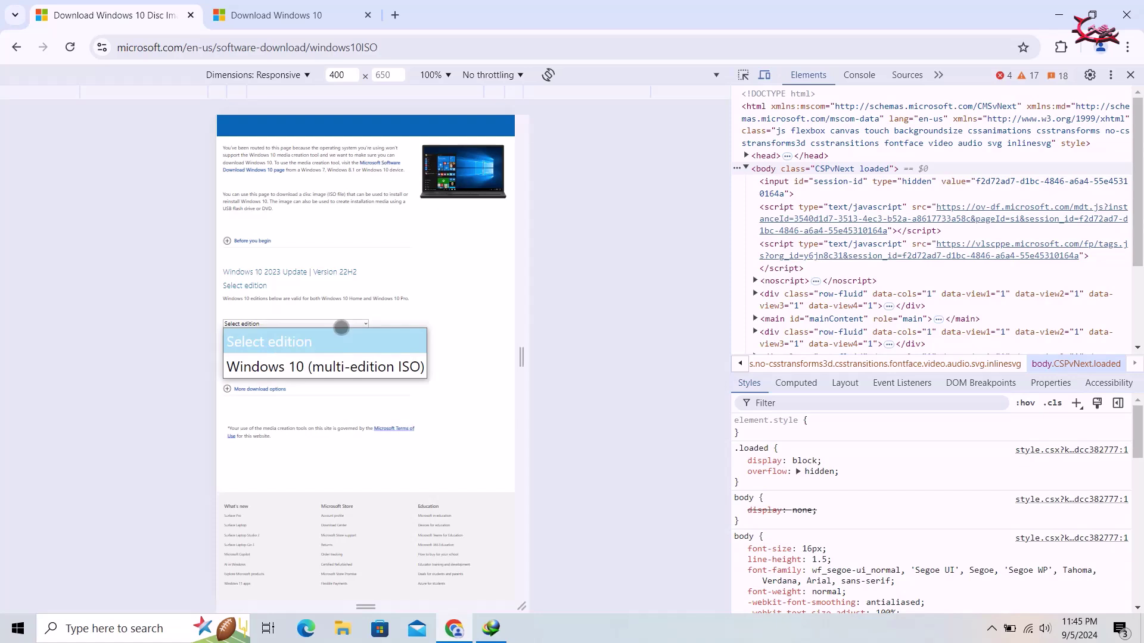
{"action": "left_click", "coordinate": [359, 367]}
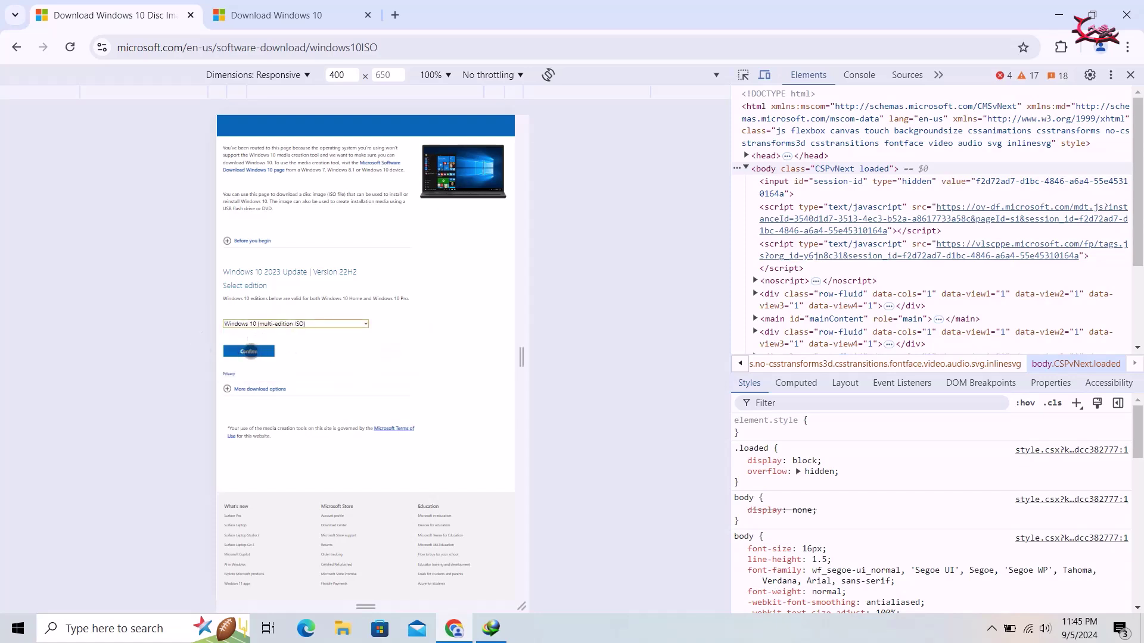
{"action": "left_click", "coordinate": [249, 351]}
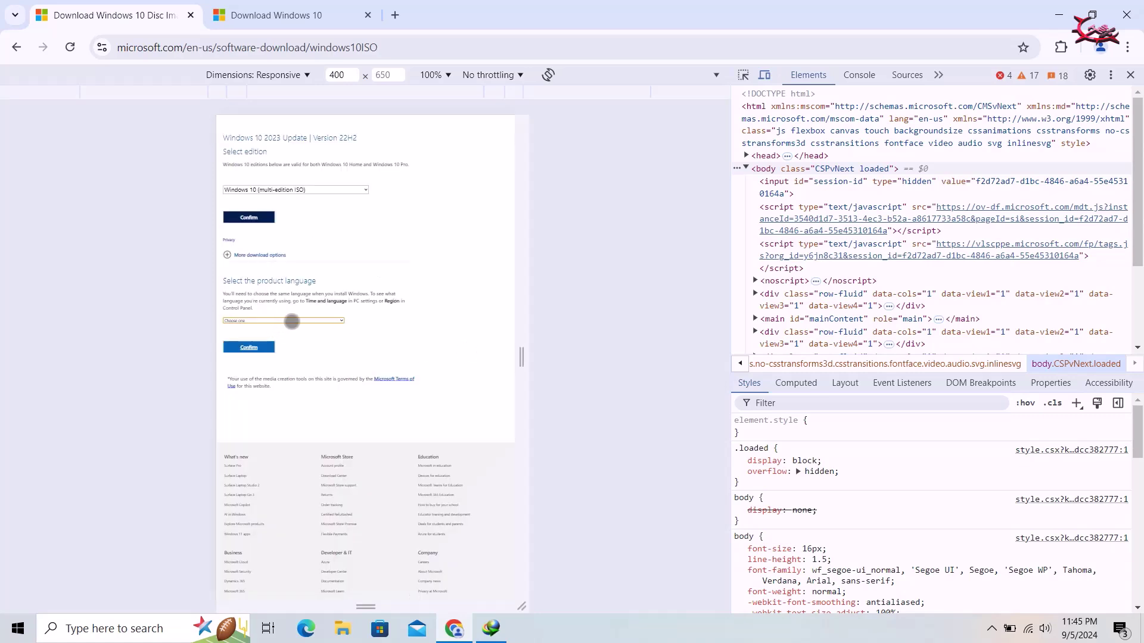
Widen the responsive page preview to 747 pixels.
{"action": "left_click", "coordinate": [292, 322]}
{"action": "left_click", "coordinate": [608, 297]}
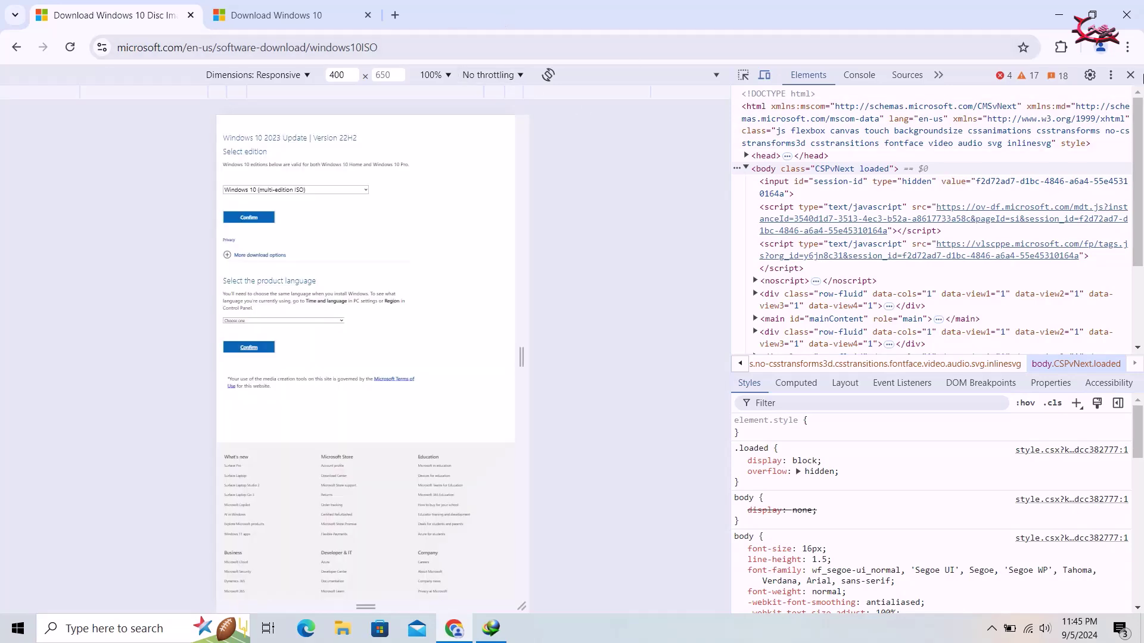
{"action": "left_click_drag", "start_coordinate": [516, 346], "coordinate": [651, 357]}
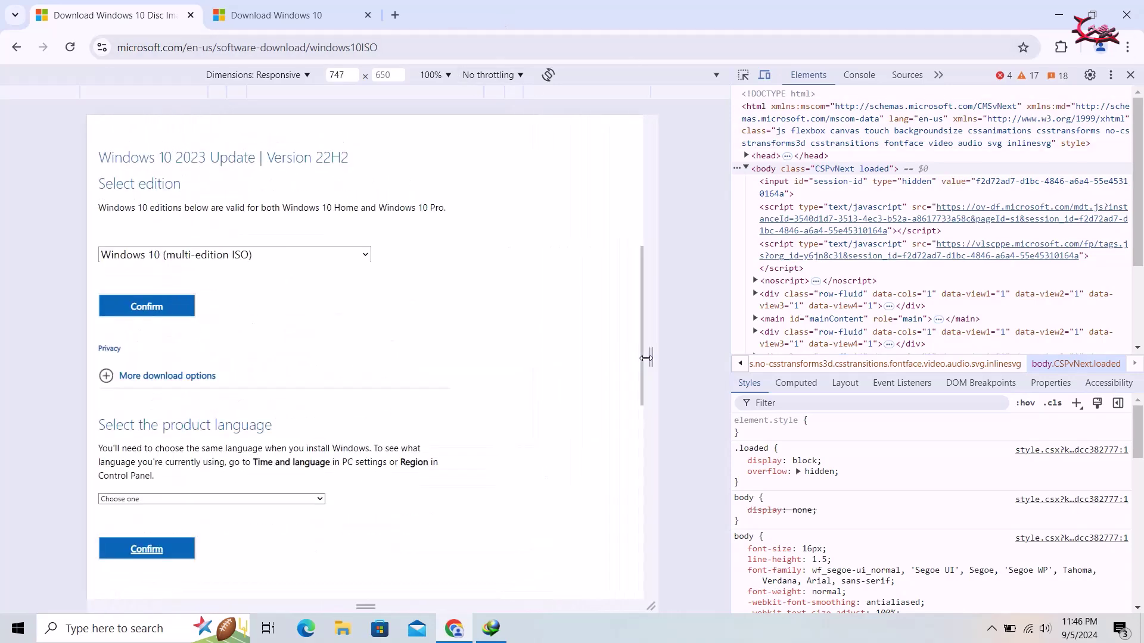
Select English International as the Windows 10 product language and confirm it.
{"action": "scroll", "coordinate": [344, 386], "scroll_direction": "down", "scroll_amount": 1}
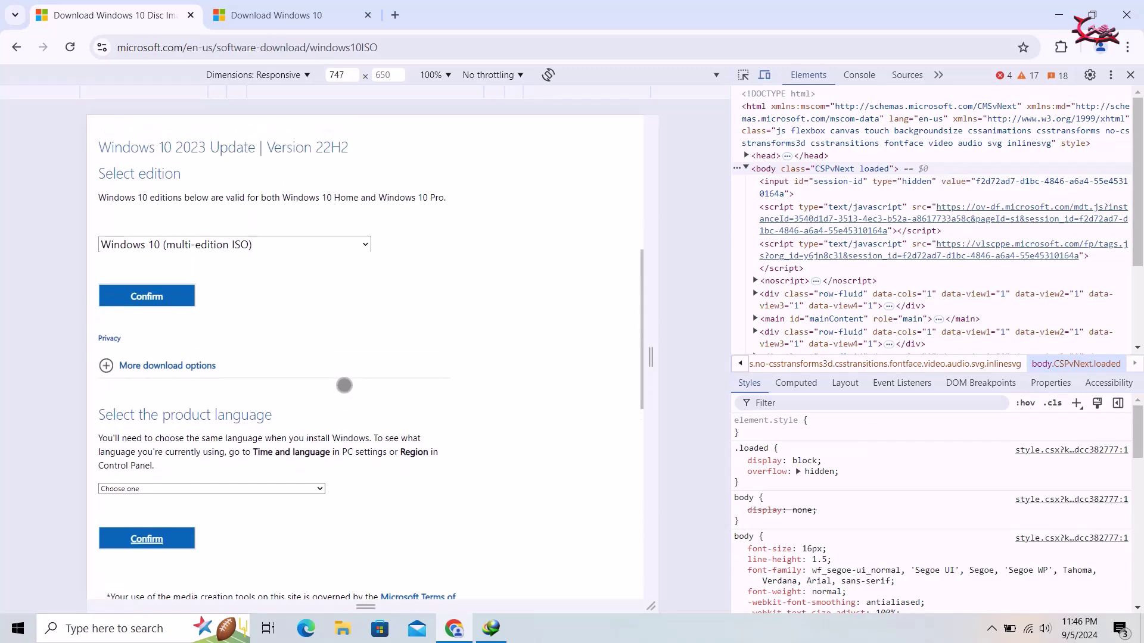
{"action": "left_click", "coordinate": [254, 488]}
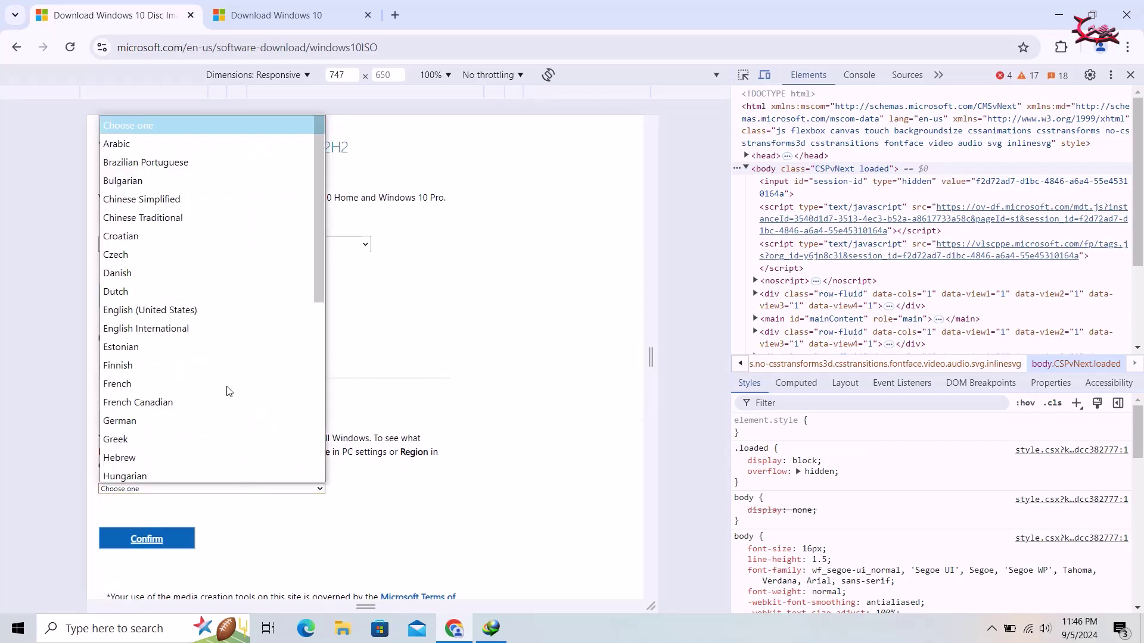
{"action": "left_click", "coordinate": [169, 329]}
{"action": "scroll", "coordinate": [234, 468], "scroll_direction": "down", "scroll_amount": 2}
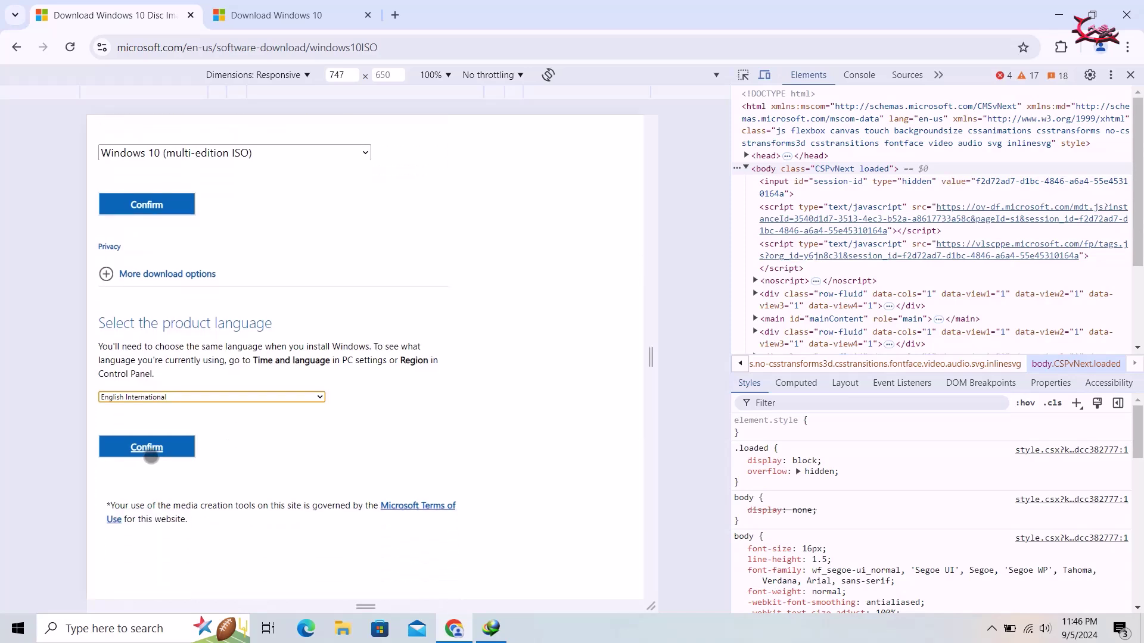
{"action": "left_click", "coordinate": [149, 459]}
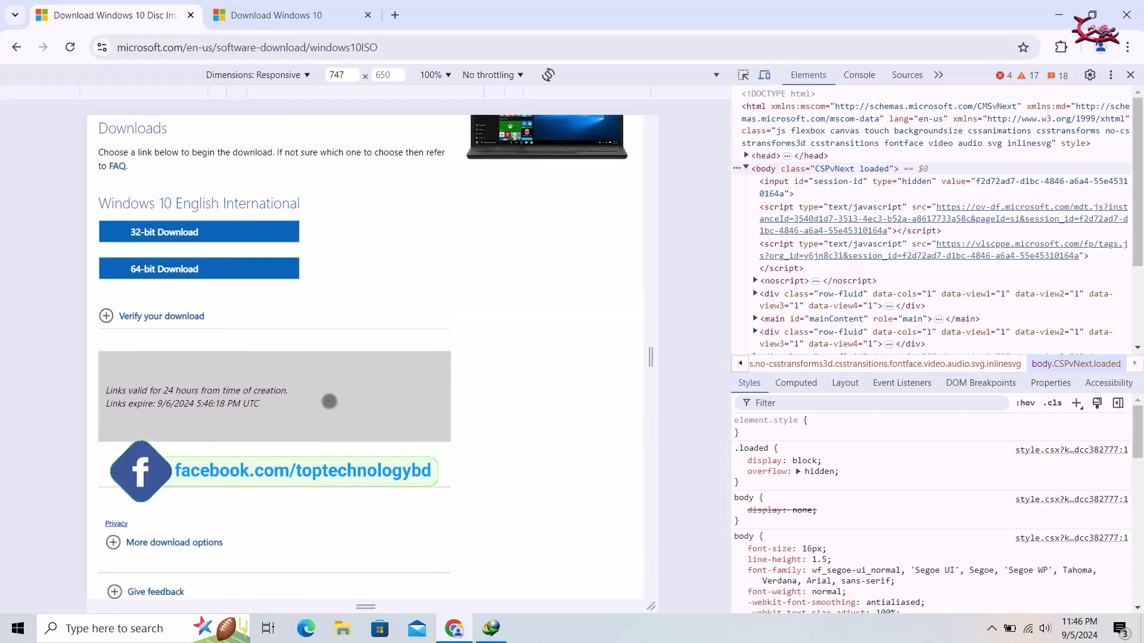
Start the 64-bit Windows 10 English International ISO download and minimize its progress window.
{"action": "scroll", "coordinate": [214, 240], "scroll_direction": "up", "scroll_amount": 3}
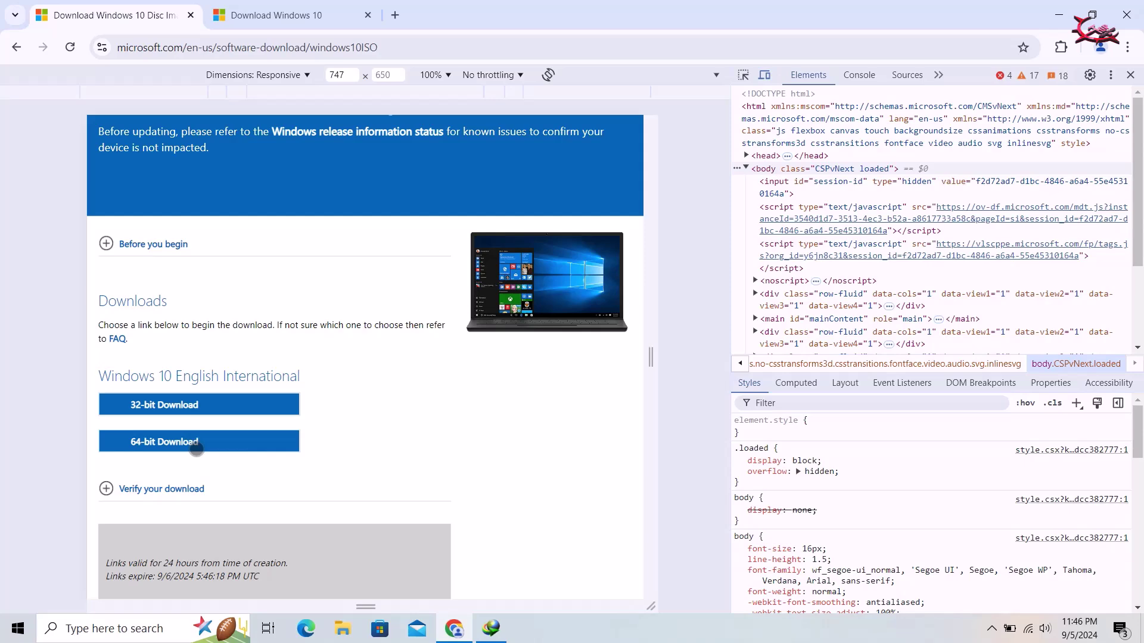
{"action": "left_click", "coordinate": [190, 441]}
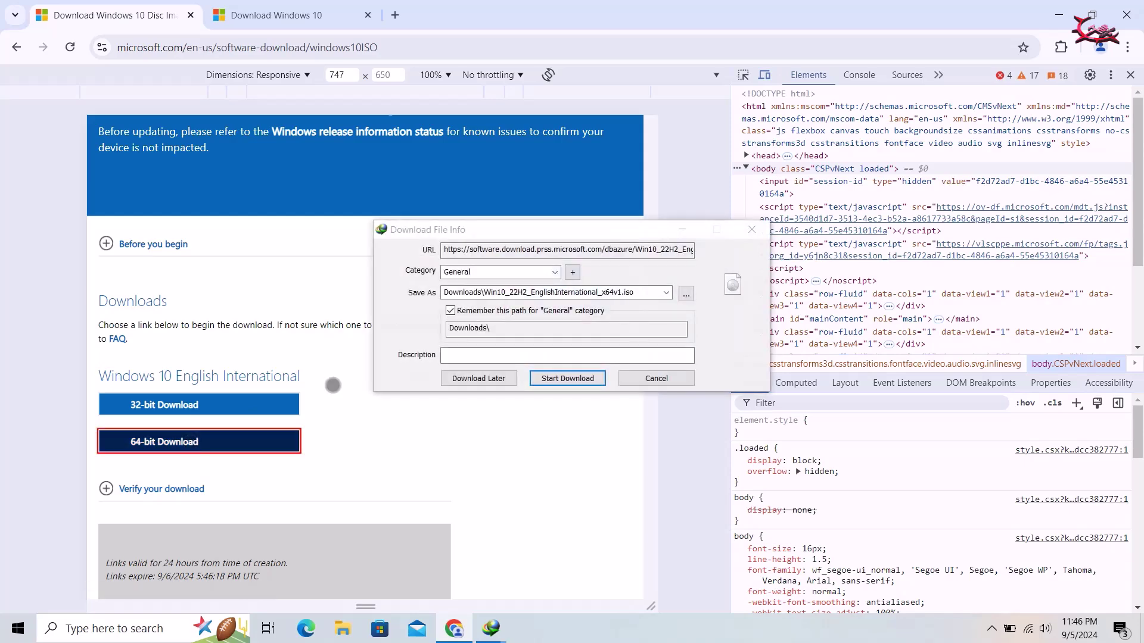
{"action": "left_click", "coordinate": [560, 380]}
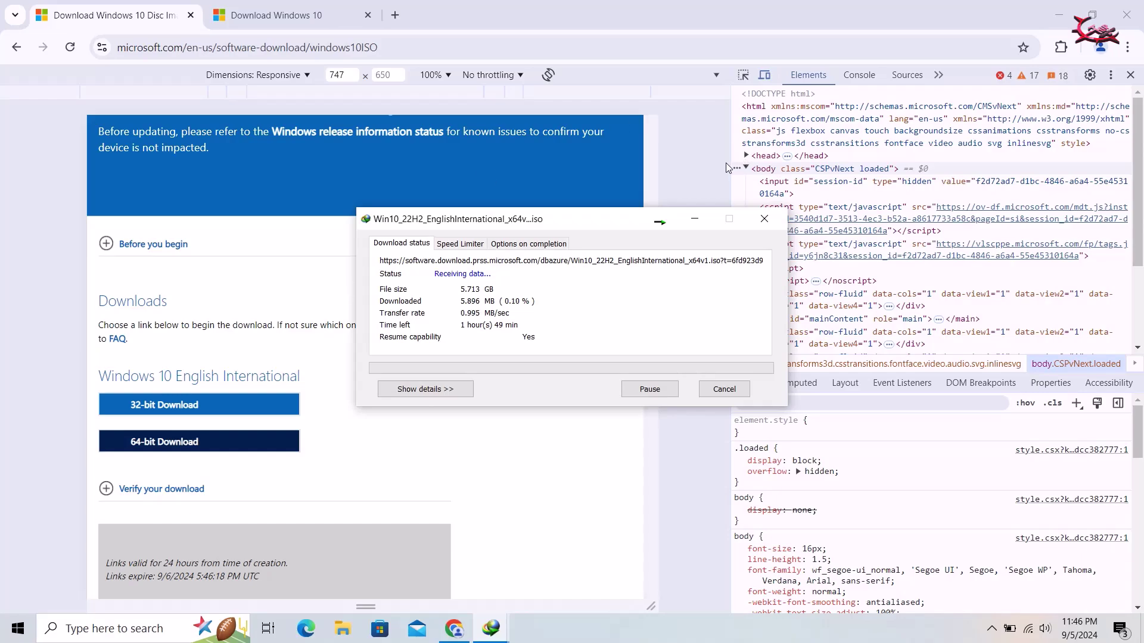
{"action": "left_click", "coordinate": [695, 219]}
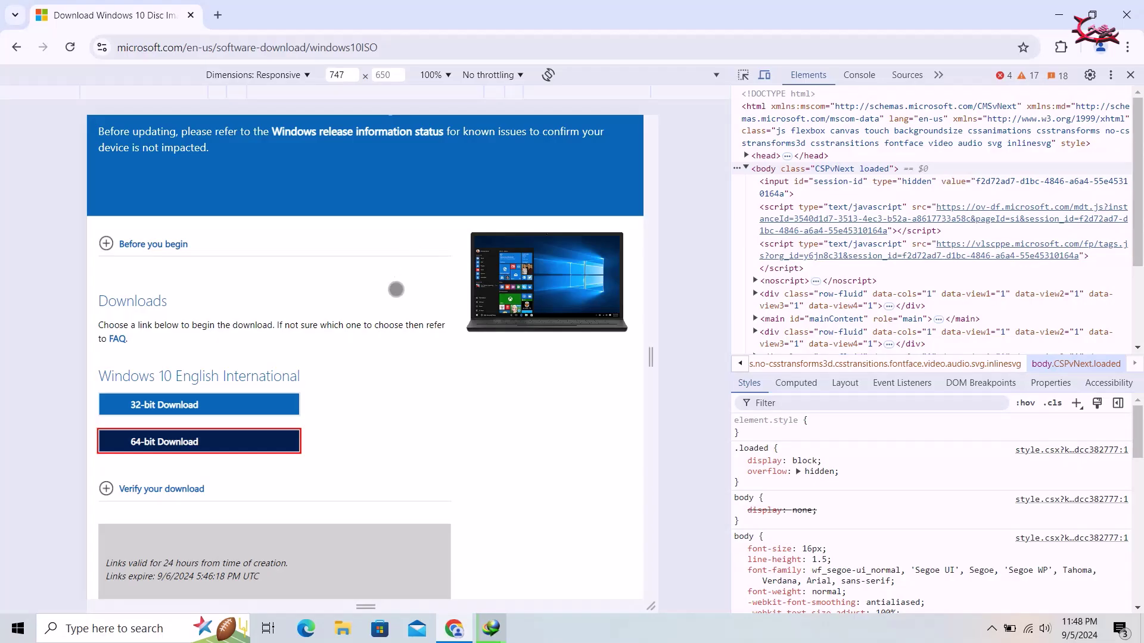
Search for "windows 11 download 64 bit" in a new browser tab and open Microsoft's Download Windows 11 result.
{"action": "left_click", "coordinate": [225, 18]}
{"action": "type", "text": "w"}
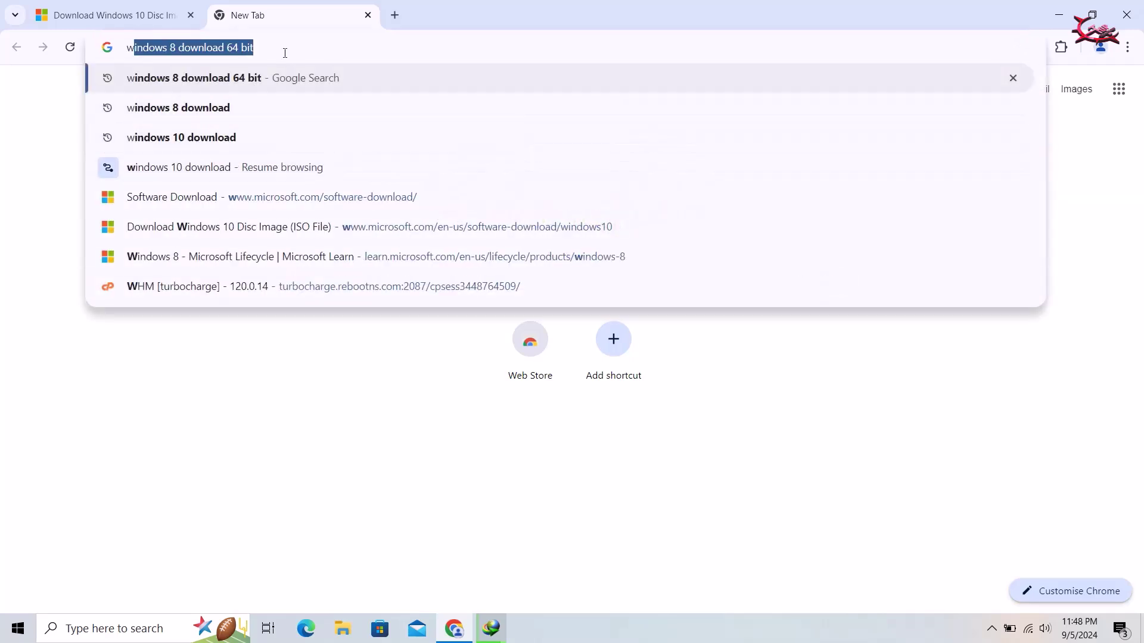
{"action": "left_click", "coordinate": [285, 53]}
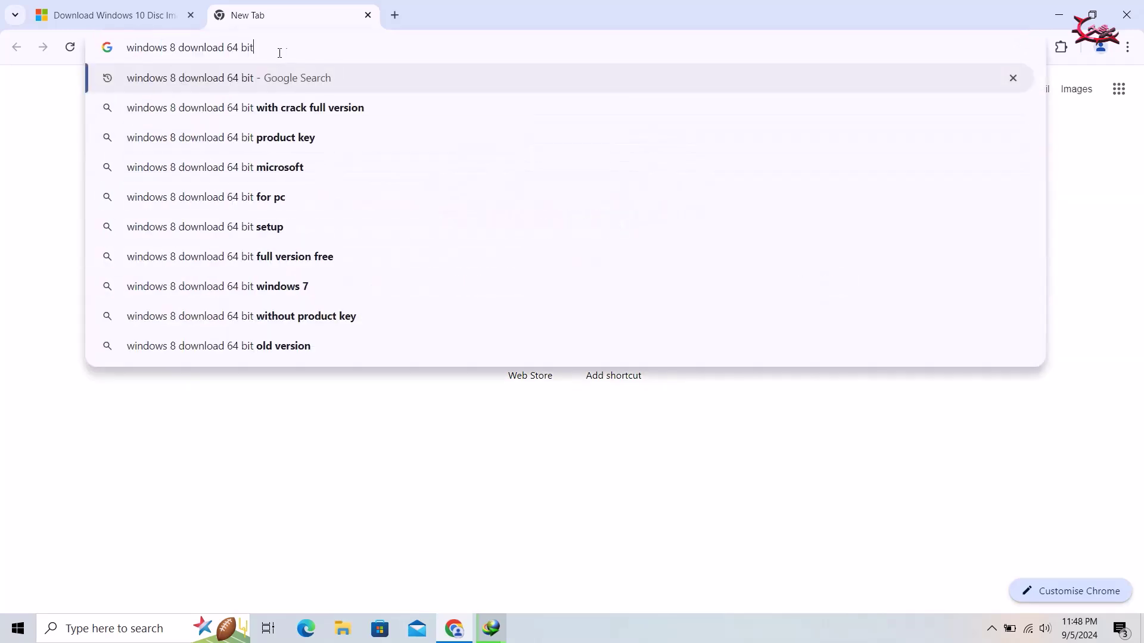
{"action": "left_click", "coordinate": [177, 46]}
{"action": "key", "text": "BackSpace"}
{"action": "type", "text": "11"}
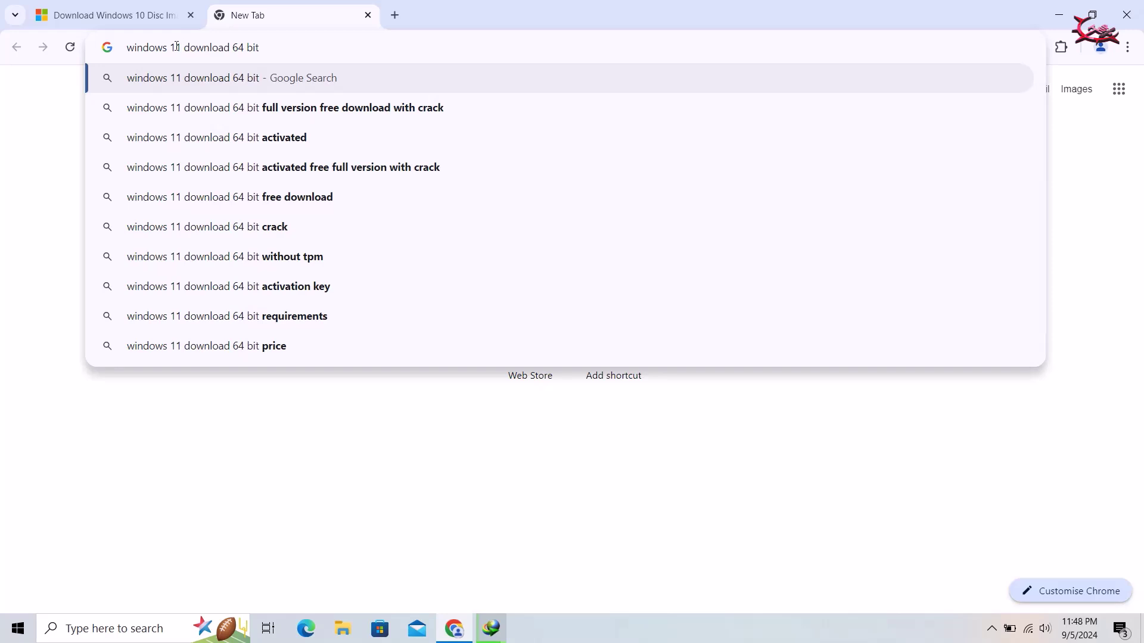
{"action": "key", "text": "Return"}
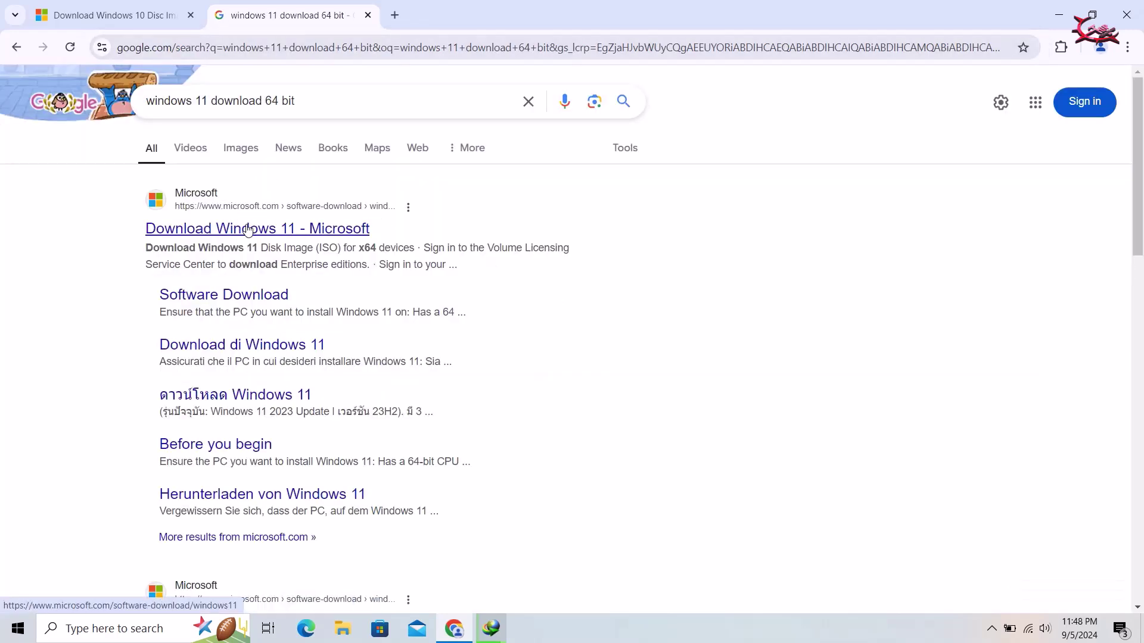
{"action": "left_click", "coordinate": [248, 230]}
Open the browser's developer tools on the Windows 11 download page.
{"action": "scroll", "coordinate": [248, 225], "scroll_direction": "down", "scroll_amount": 2}
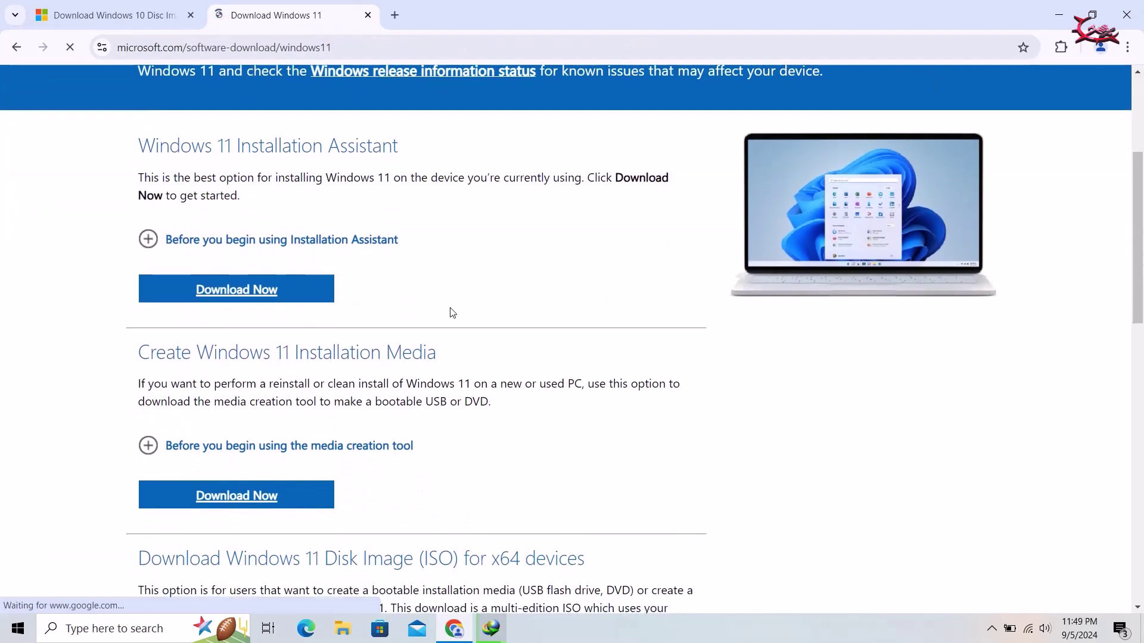
{"action": "left_click", "coordinate": [1126, 46]}
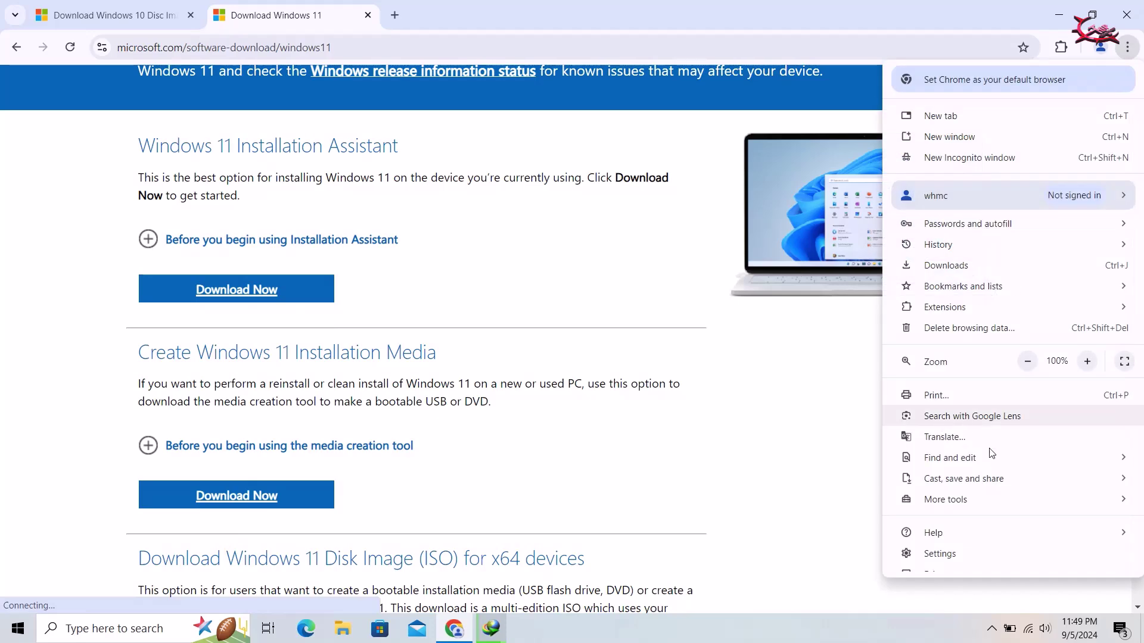
{"action": "mouse_move", "coordinate": [941, 493]}
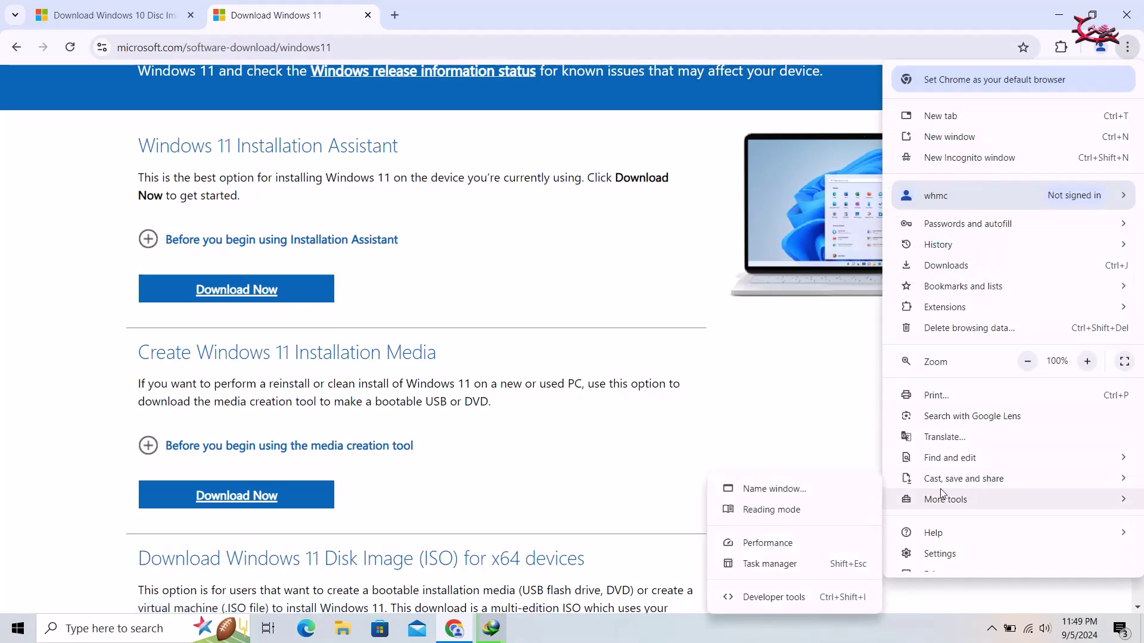
{"action": "left_click", "coordinate": [821, 598]}
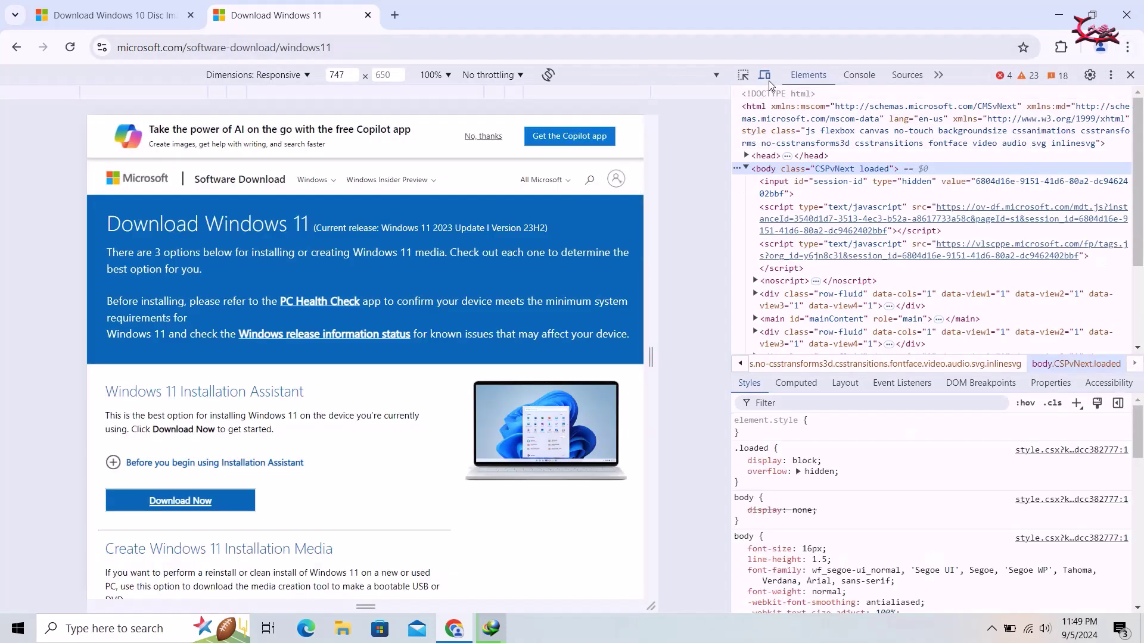
Turn device emulation off and back on for the Windows 11 download page, reloading the page after each change.
{"action": "left_click", "coordinate": [768, 80]}
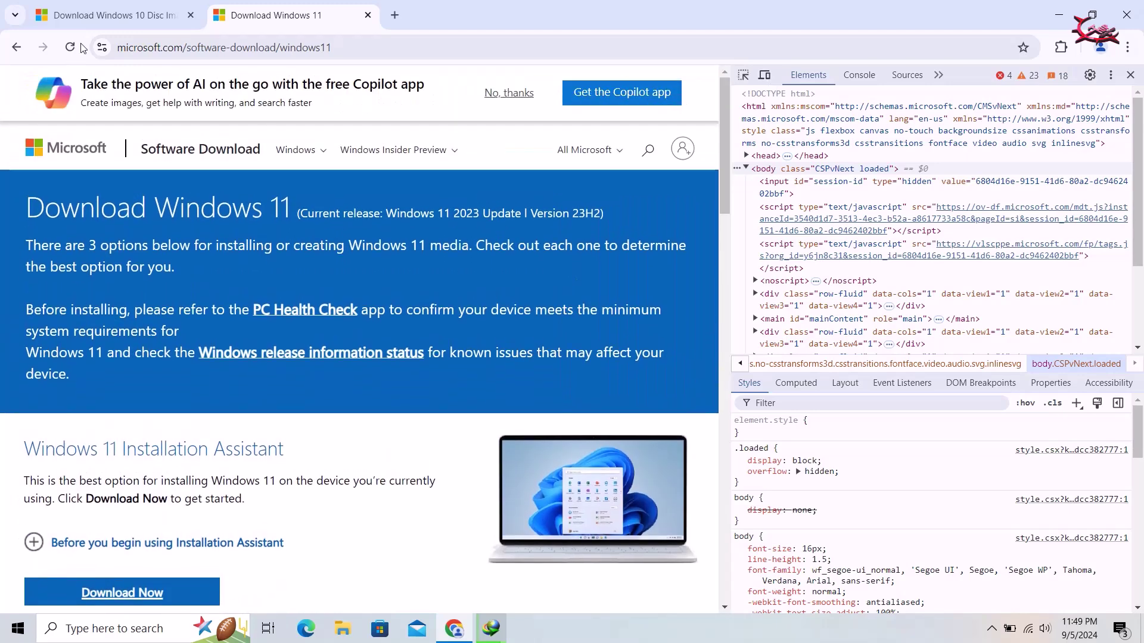
{"action": "left_click", "coordinate": [80, 47]}
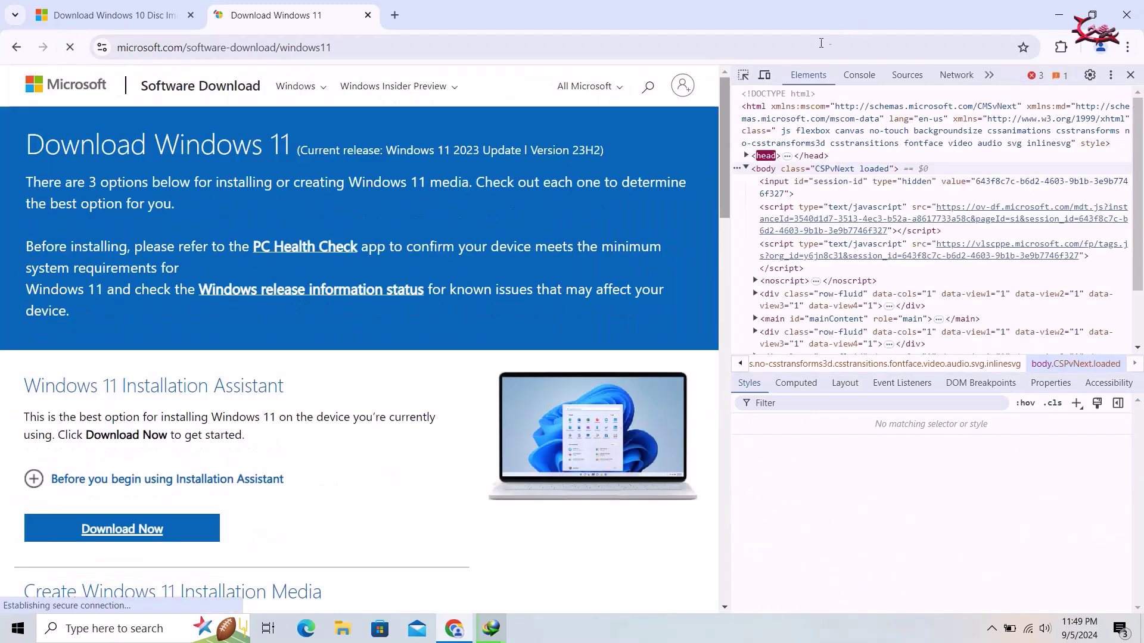
{"action": "left_click", "coordinate": [767, 78]}
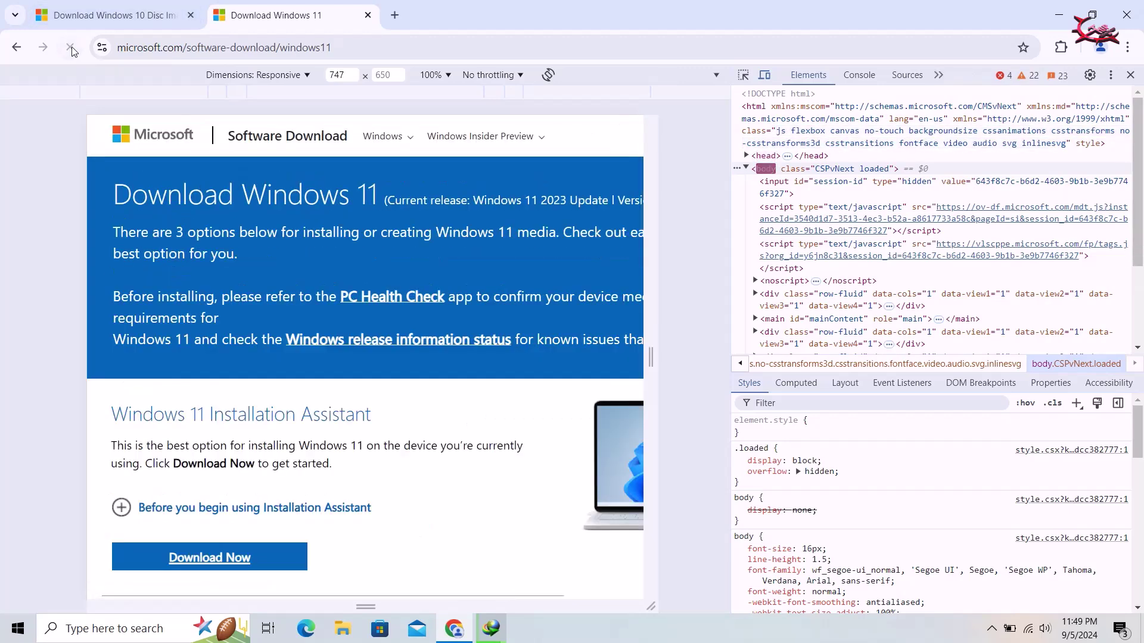
{"action": "left_click", "coordinate": [70, 48]}
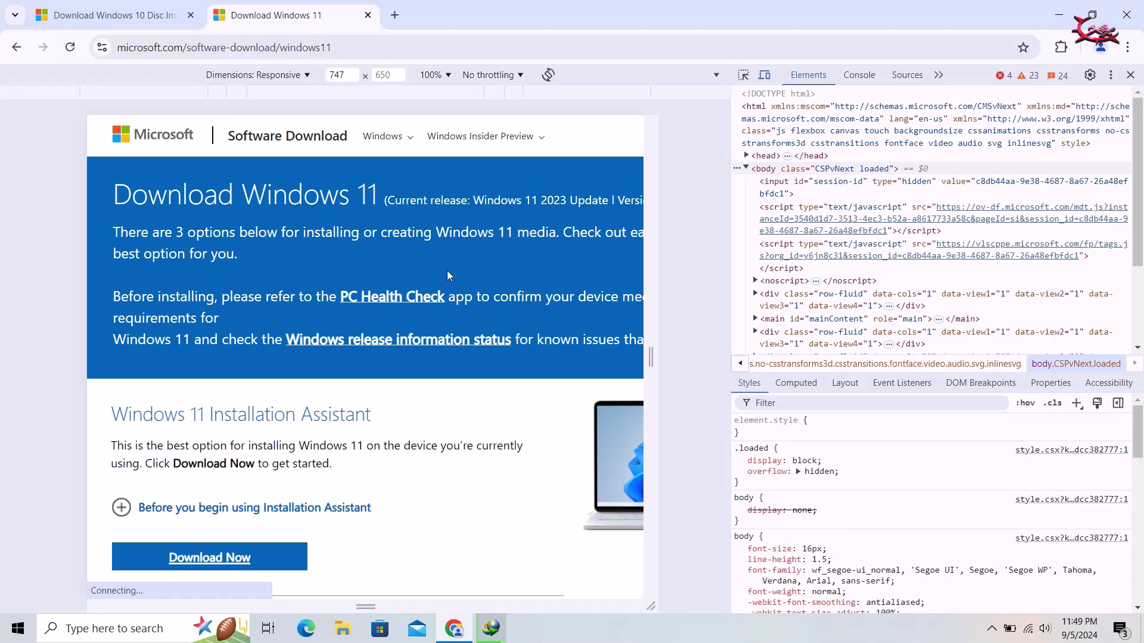
{"action": "scroll", "coordinate": [447, 271], "scroll_direction": "down", "scroll_amount": 6}
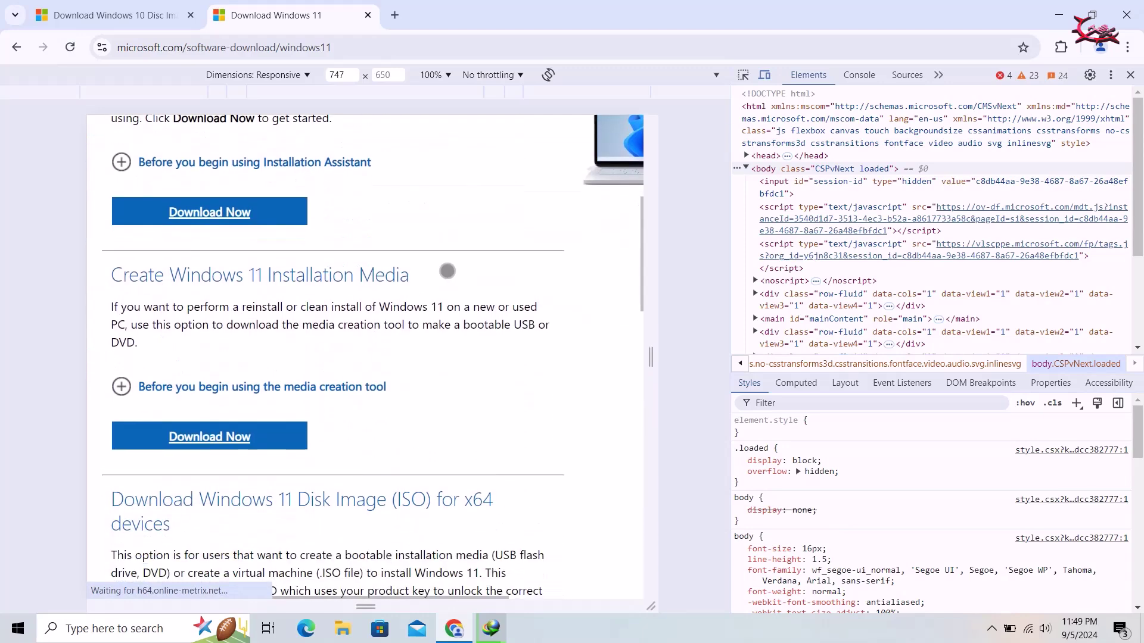
Select Windows 11 (multi-edition ISO for x64 devices) as the disk image and submit the download request.
{"action": "scroll", "coordinate": [447, 269], "scroll_direction": "up", "scroll_amount": 1}
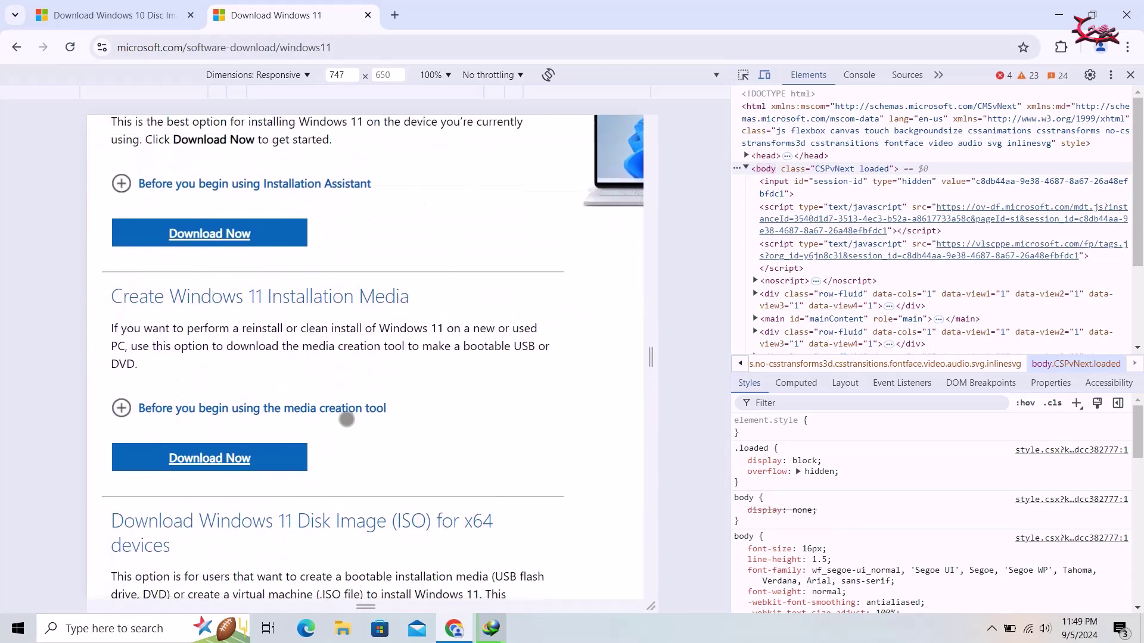
{"action": "scroll", "coordinate": [345, 417], "scroll_direction": "down", "scroll_amount": 5}
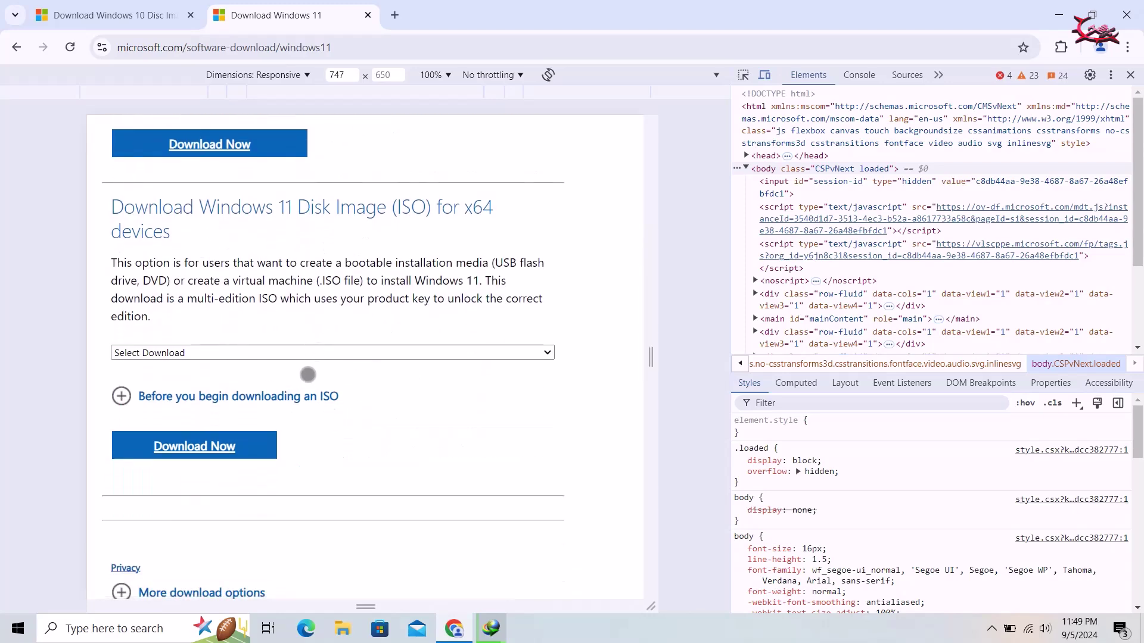
{"action": "left_click", "coordinate": [344, 360]}
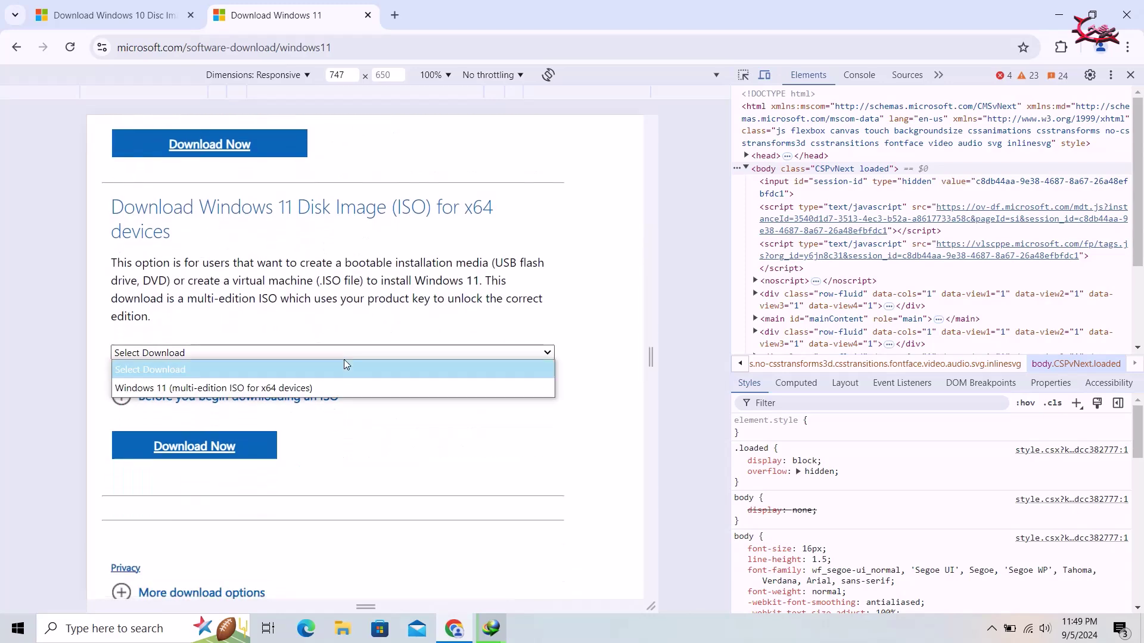
{"action": "left_click", "coordinate": [286, 386]}
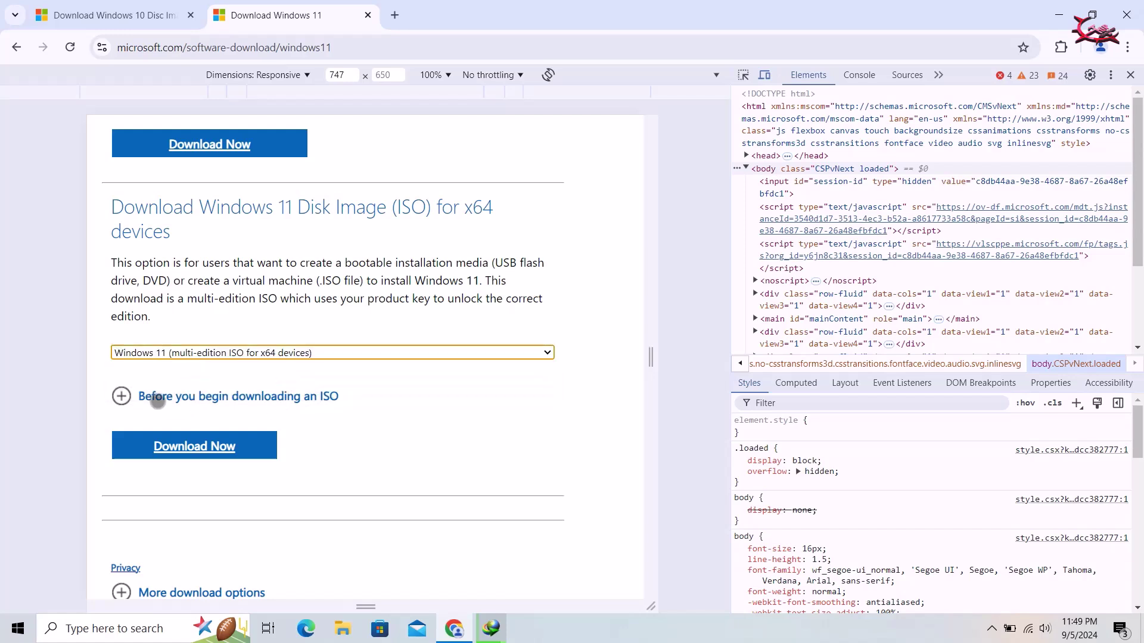
{"action": "left_click", "coordinate": [226, 449]}
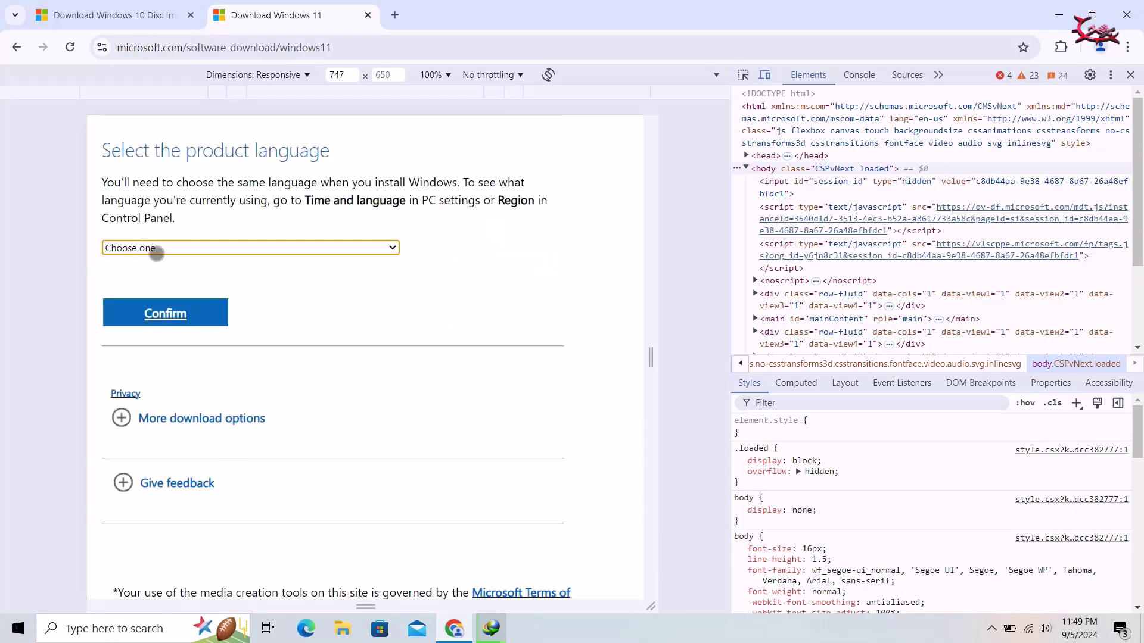
Choose English International as the product language and confirm it.
{"action": "left_click", "coordinate": [156, 250]}
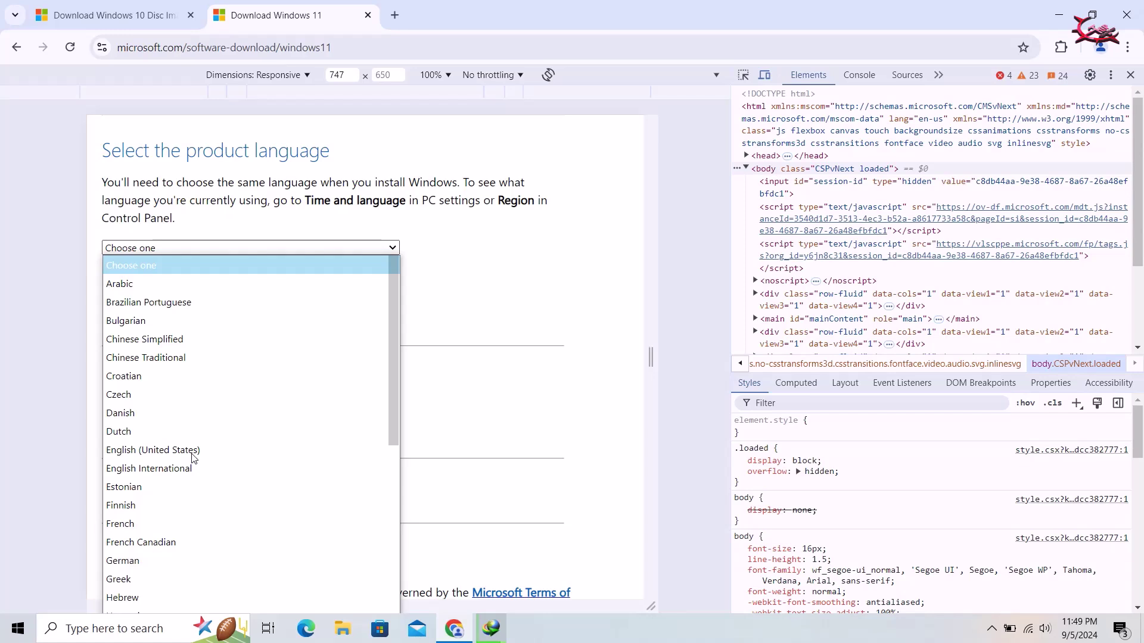
{"action": "left_click", "coordinate": [186, 470]}
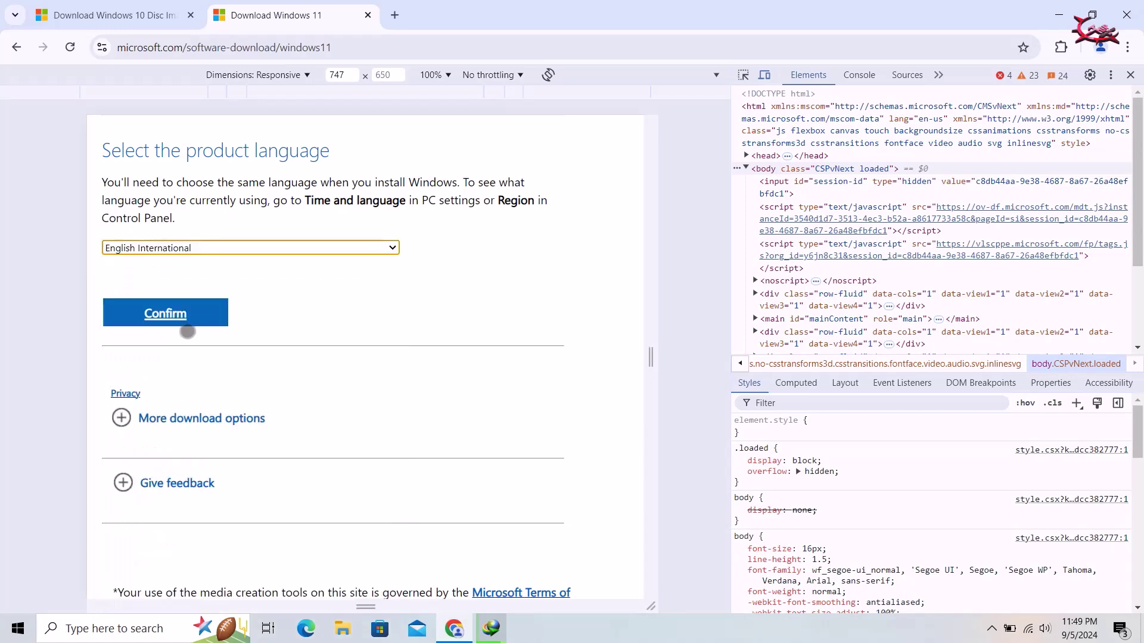
{"action": "left_click", "coordinate": [192, 325]}
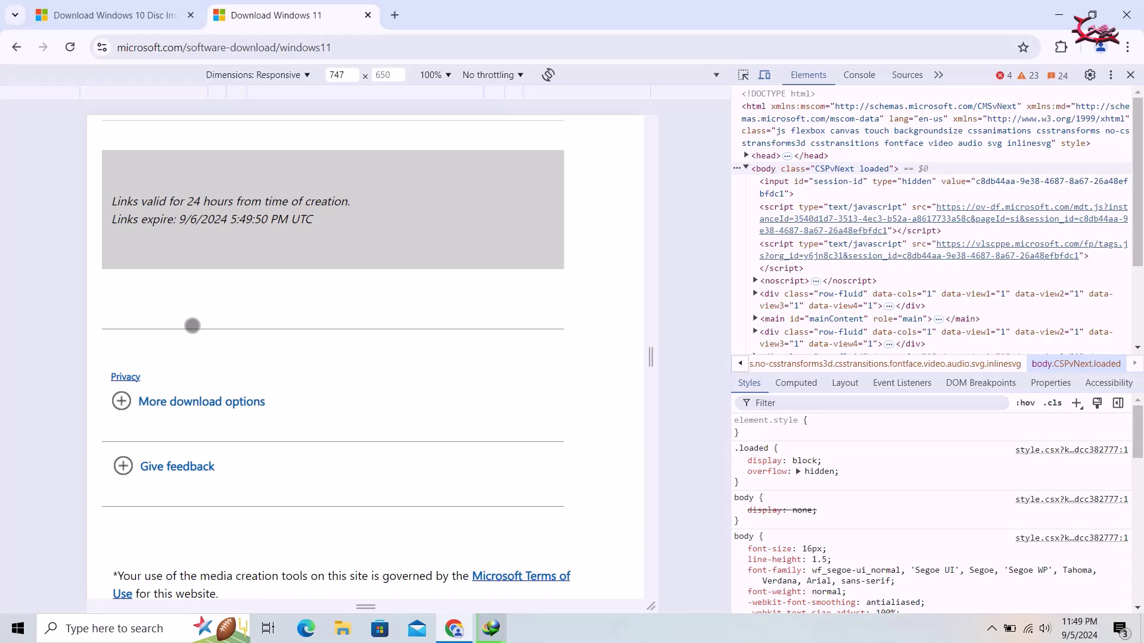
Start the 64-bit Windows 11 English International ISO download and minimize its progress window.
{"action": "scroll", "coordinate": [192, 325], "scroll_direction": "up", "scroll_amount": 15}
{"action": "scroll", "coordinate": [192, 326], "scroll_direction": "down", "scroll_amount": 6}
{"action": "scroll", "coordinate": [191, 325], "scroll_direction": "down", "scroll_amount": 6}
{"action": "scroll", "coordinate": [236, 291], "scroll_direction": "up", "scroll_amount": 2}
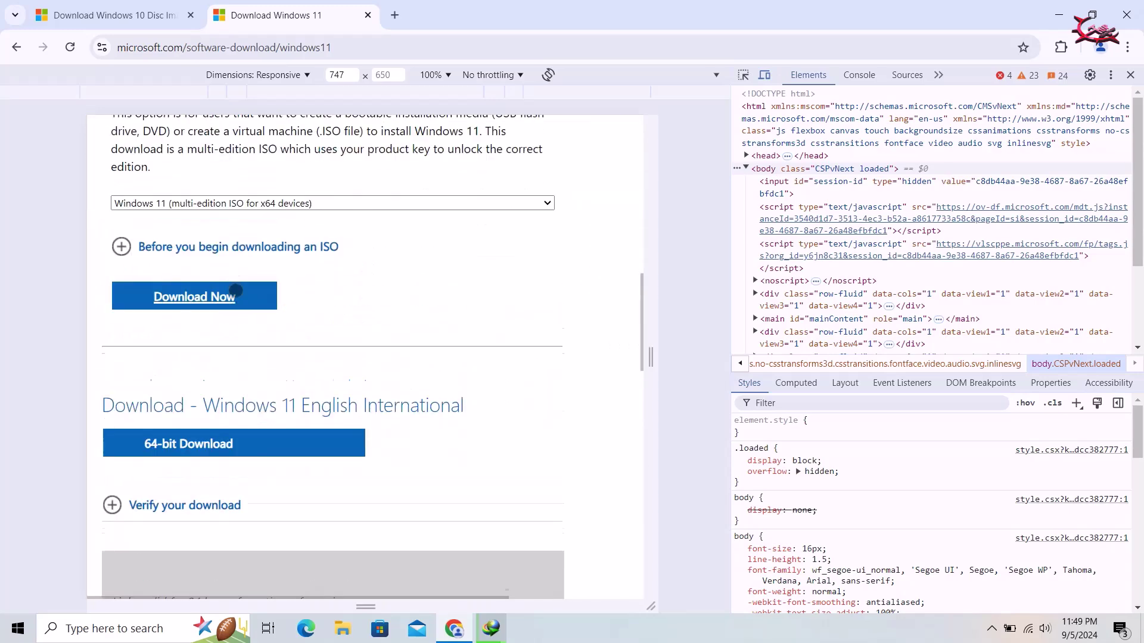
{"action": "scroll", "coordinate": [236, 290], "scroll_direction": "up", "scroll_amount": 1}
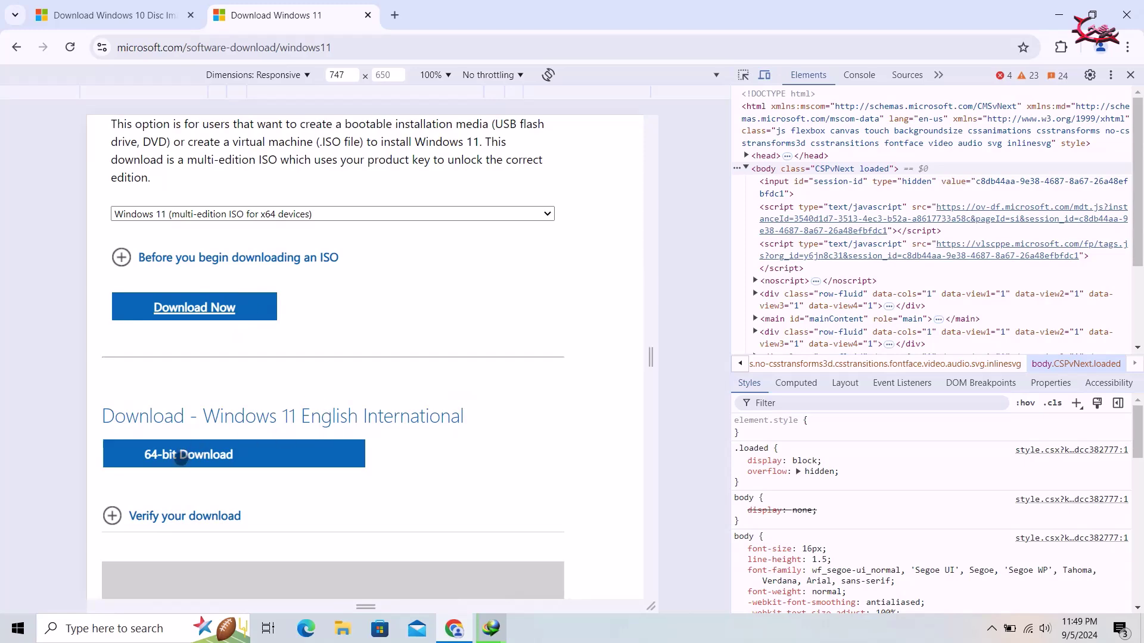
{"action": "left_click", "coordinate": [180, 457]}
{"action": "left_click", "coordinate": [566, 379]}
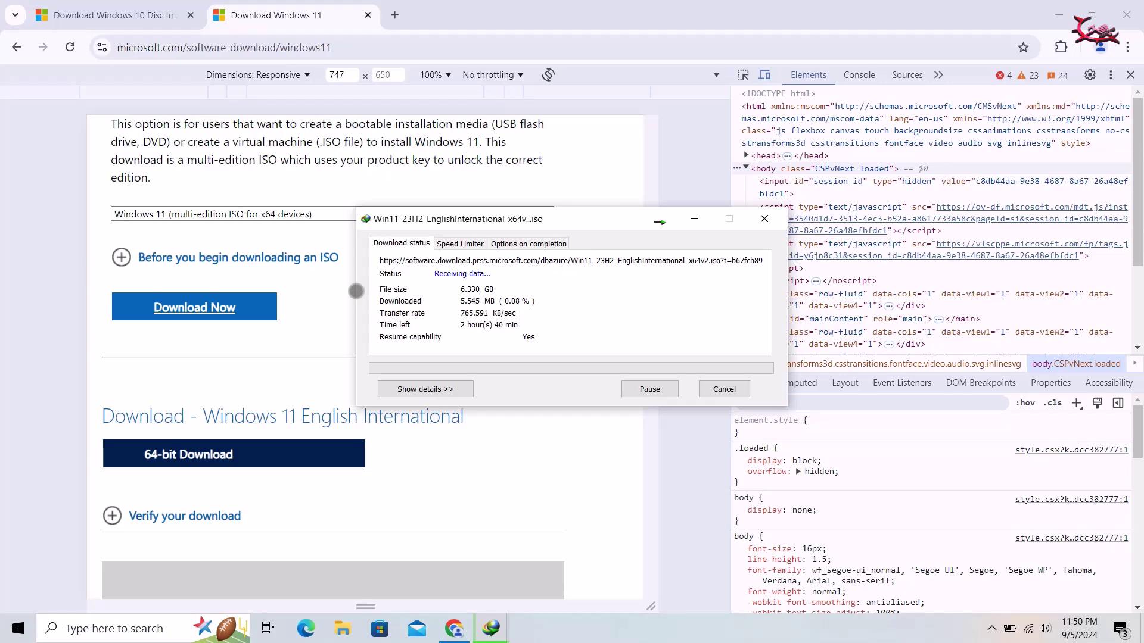
{"action": "scroll", "coordinate": [302, 294], "scroll_direction": "up", "scroll_amount": 10}
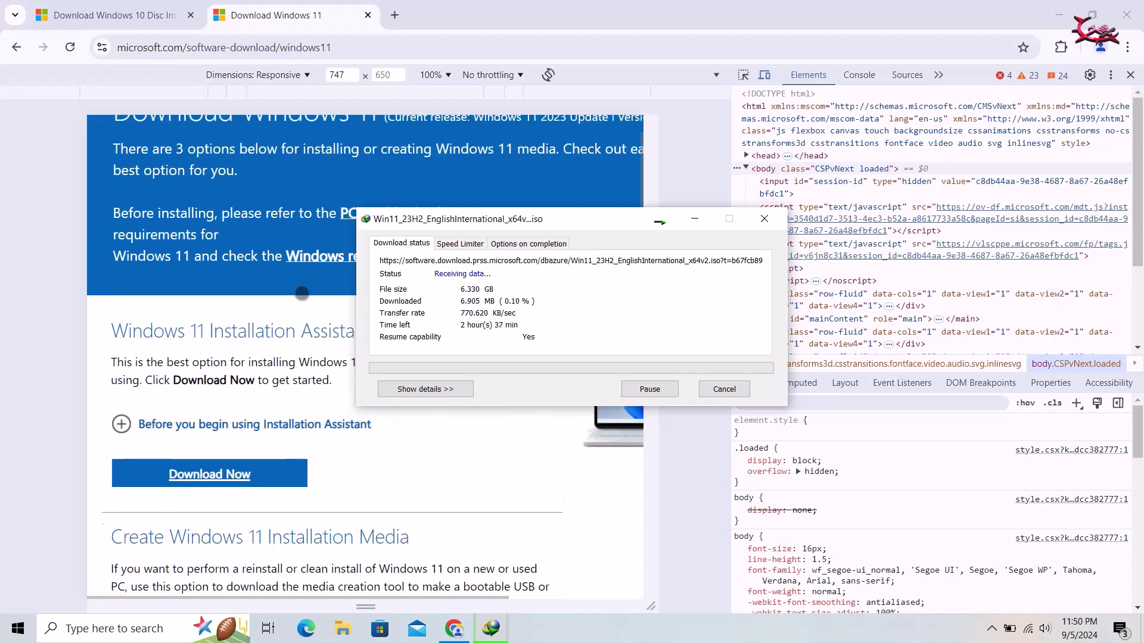
{"action": "left_click", "coordinate": [691, 221]}
Close the developer tools on both the Windows 11 and the Windows 10 download pages.
{"action": "scroll", "coordinate": [368, 342], "scroll_direction": "down", "scroll_amount": 15}
{"action": "scroll", "coordinate": [368, 342], "scroll_direction": "down", "scroll_amount": 3}
{"action": "scroll", "coordinate": [364, 339], "scroll_direction": "up", "scroll_amount": 20}
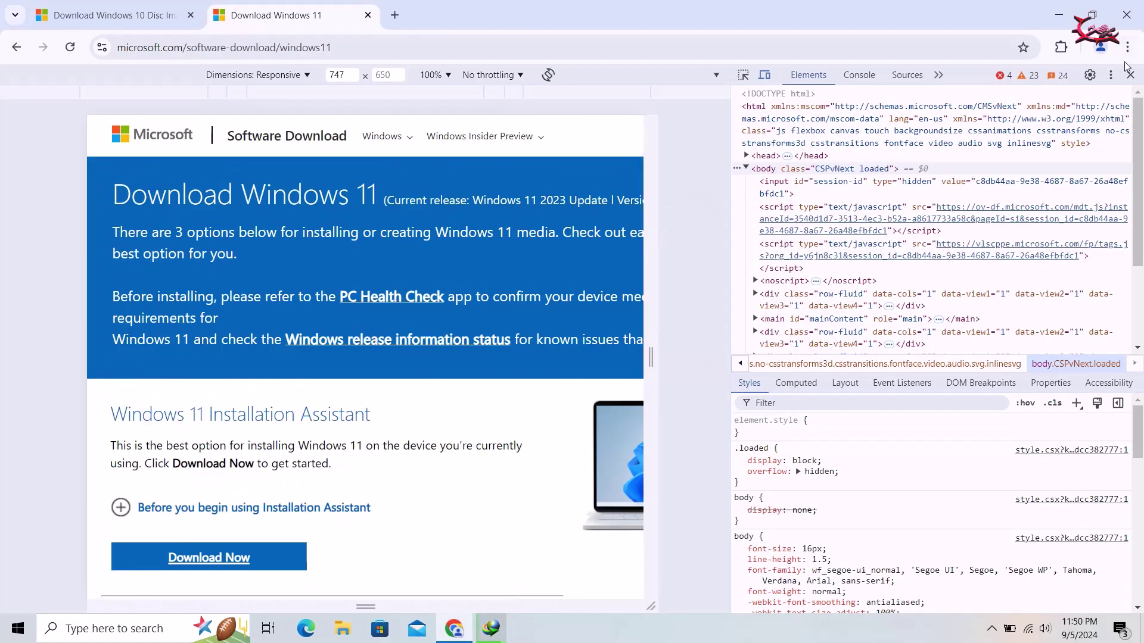
{"action": "left_click", "coordinate": [1128, 76]}
{"action": "scroll", "coordinate": [470, 247], "scroll_direction": "down", "scroll_amount": 15}
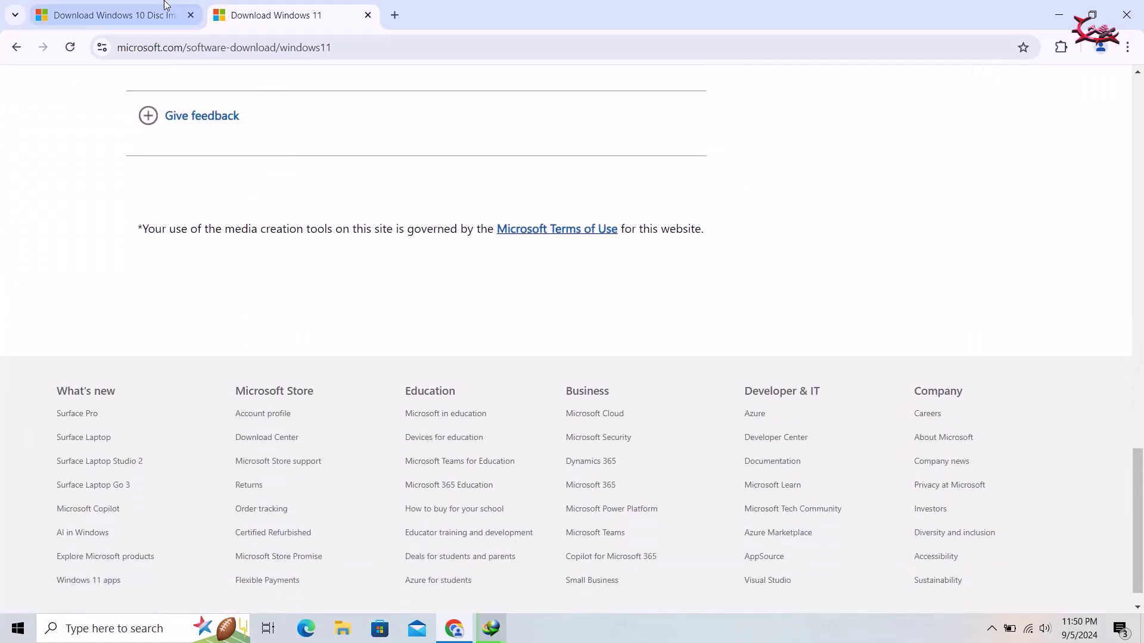
{"action": "left_click", "coordinate": [90, 7]}
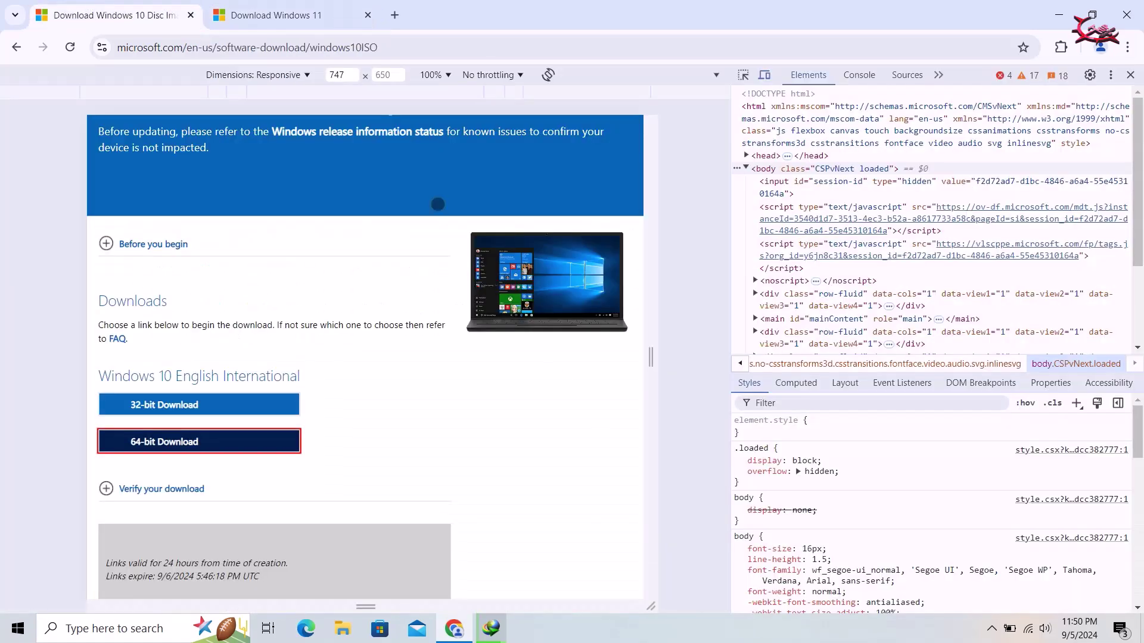
{"action": "left_click", "coordinate": [1131, 76]}
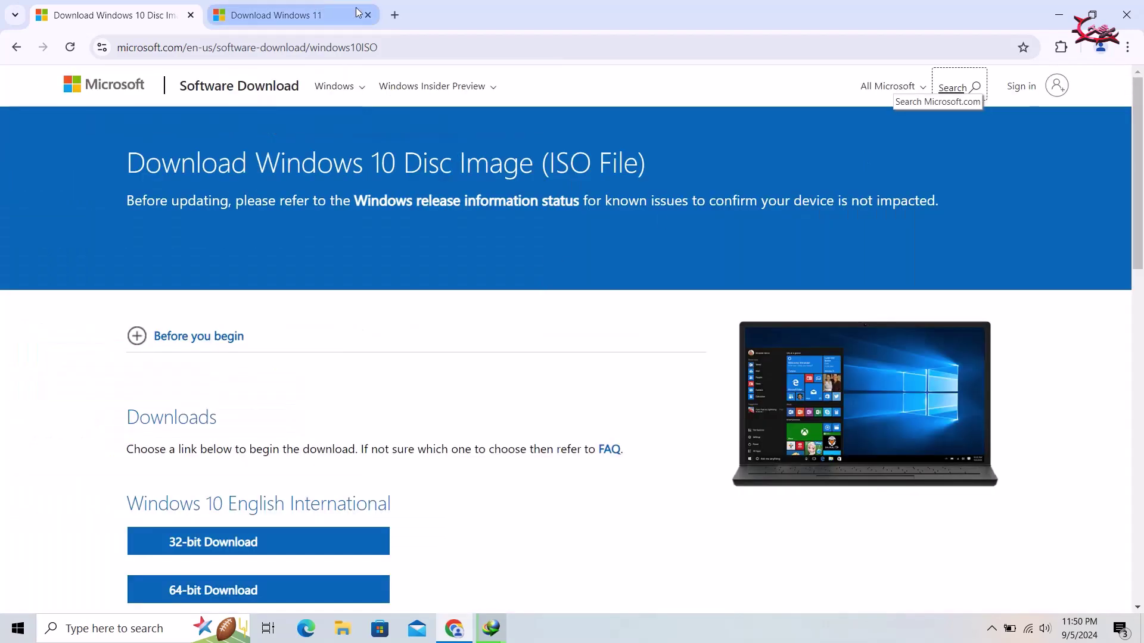
Search for "windows 8 download 64 bit" in a new browser tab, look over the results and close that tab.
{"action": "left_click", "coordinate": [395, 17]}
{"action": "type", "text": "windows 8 download 64 bit"}
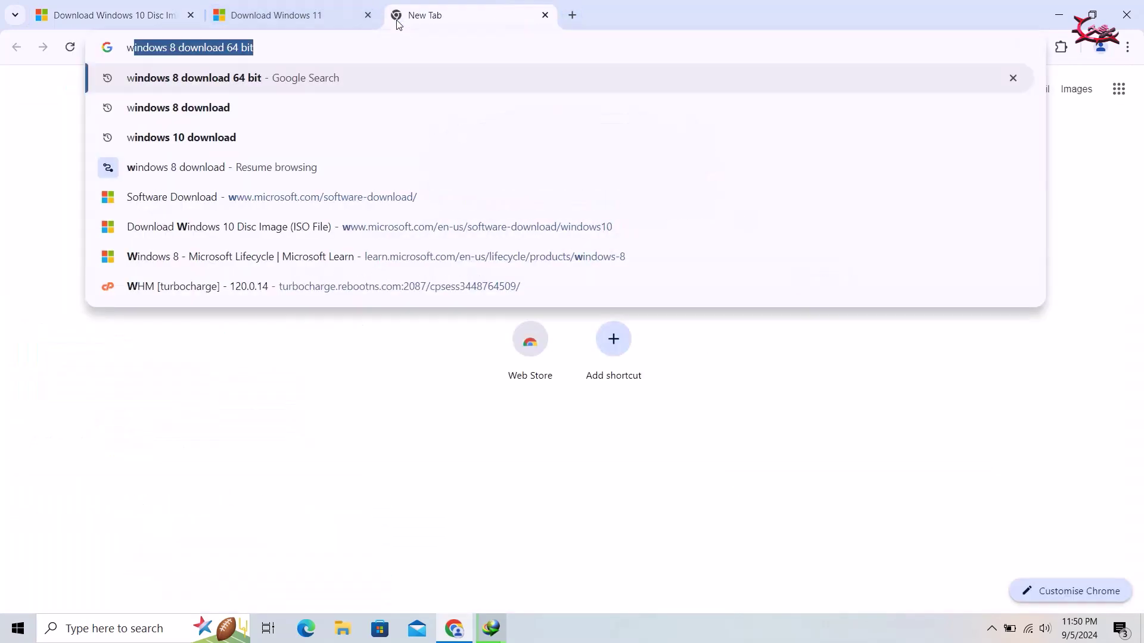
{"action": "key", "text": "Return"}
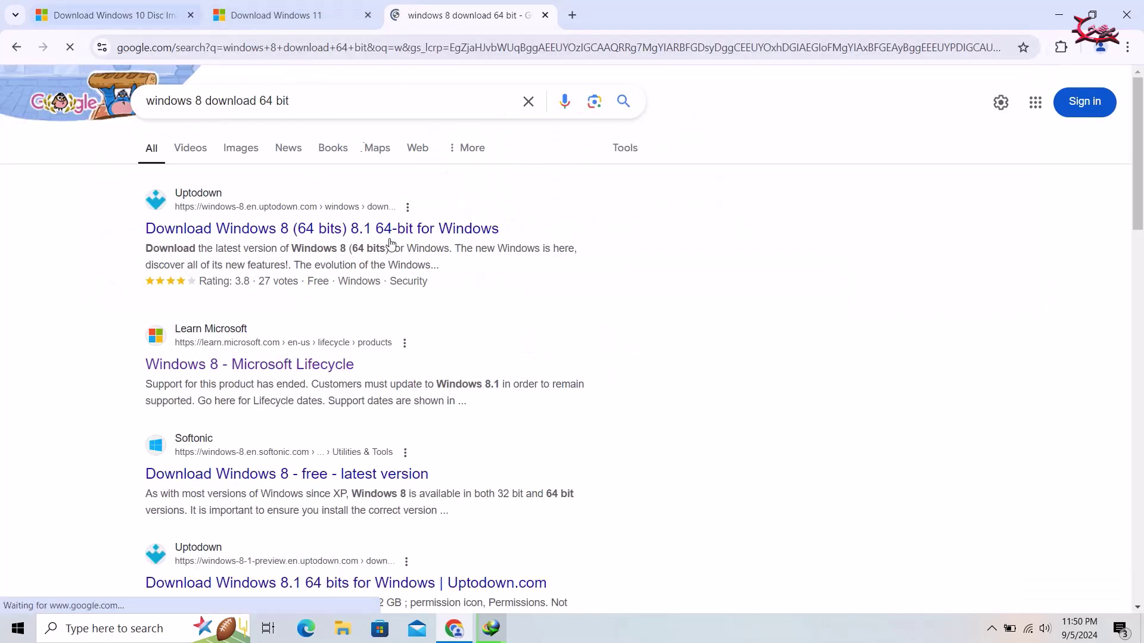
{"action": "scroll", "coordinate": [169, 165], "scroll_direction": "down", "scroll_amount": 6}
{"action": "left_click", "coordinate": [249, 5]}
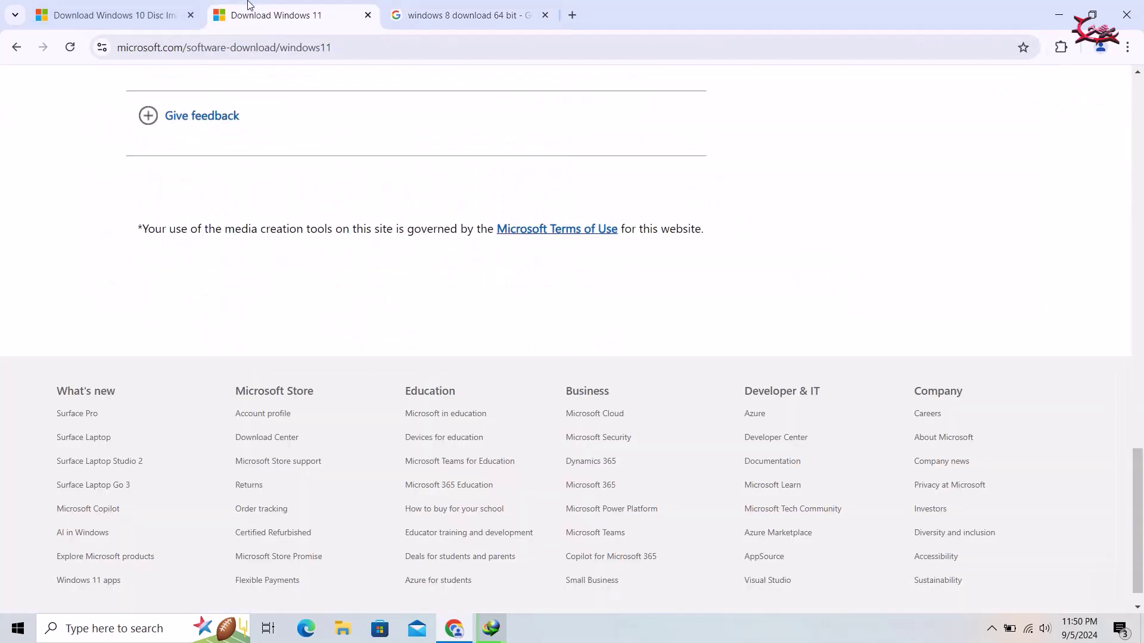
{"action": "left_click", "coordinate": [546, 14]}
{"action": "scroll", "coordinate": [293, 276], "scroll_direction": "up", "scroll_amount": 10}
{"action": "scroll", "coordinate": [284, 262], "scroll_direction": "up", "scroll_amount": 4}
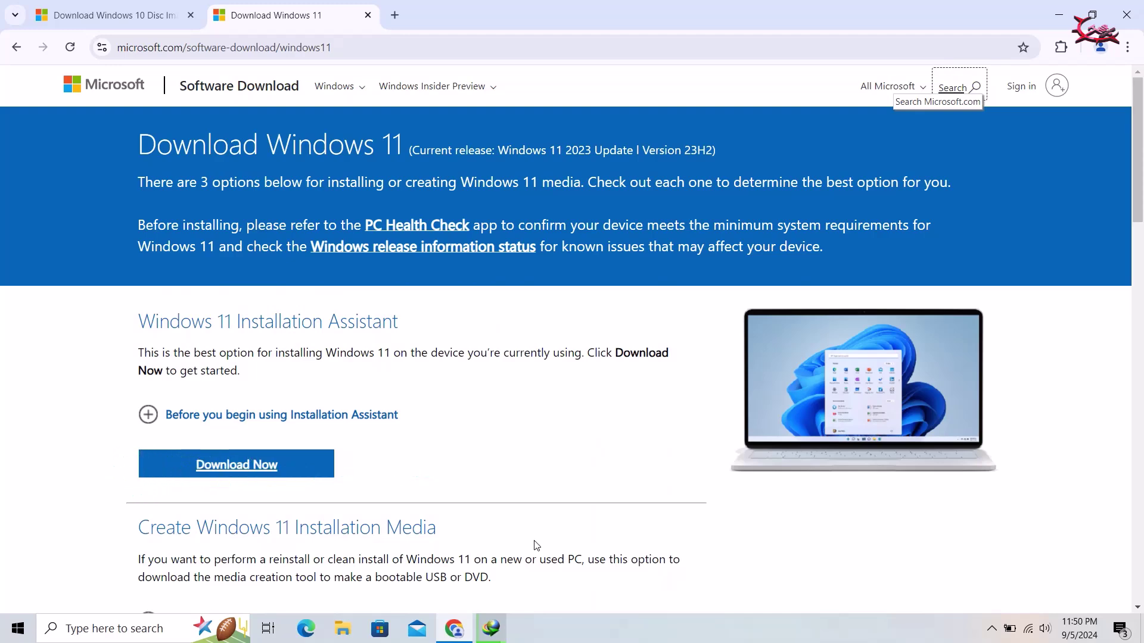
{"action": "scroll", "coordinate": [536, 546], "scroll_direction": "down", "scroll_amount": 12}
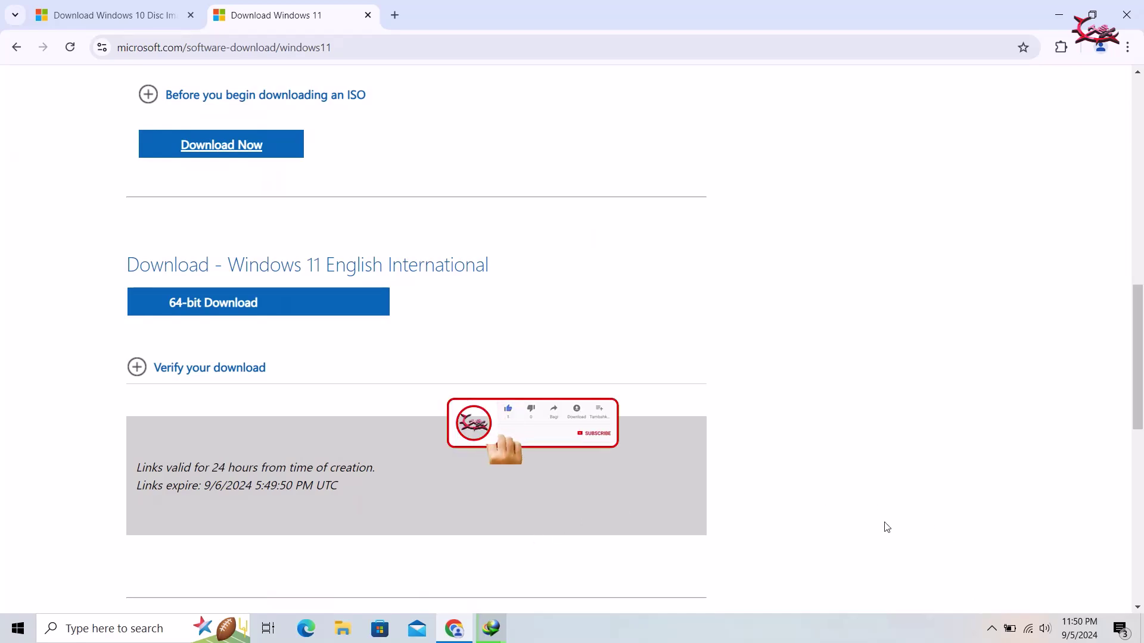
{"action": "scroll", "coordinate": [886, 527], "scroll_direction": "up", "scroll_amount": 1}
{"action": "scroll", "coordinate": [886, 527], "scroll_direction": "up", "scroll_amount": 10}
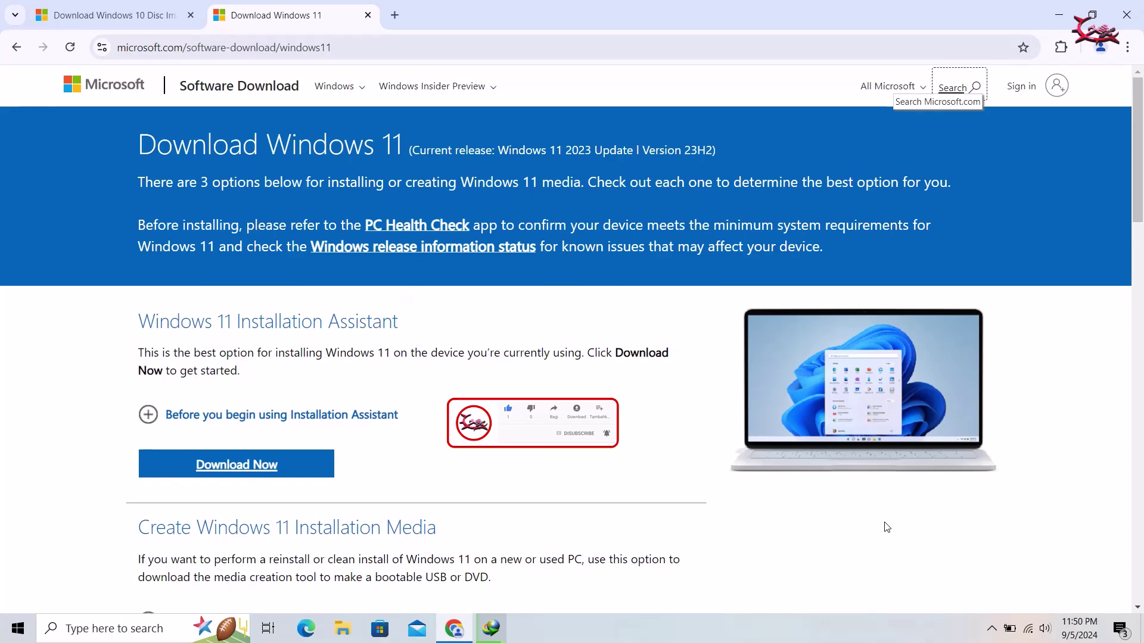
{"action": "scroll", "coordinate": [885, 526], "scroll_direction": "down", "scroll_amount": 15}
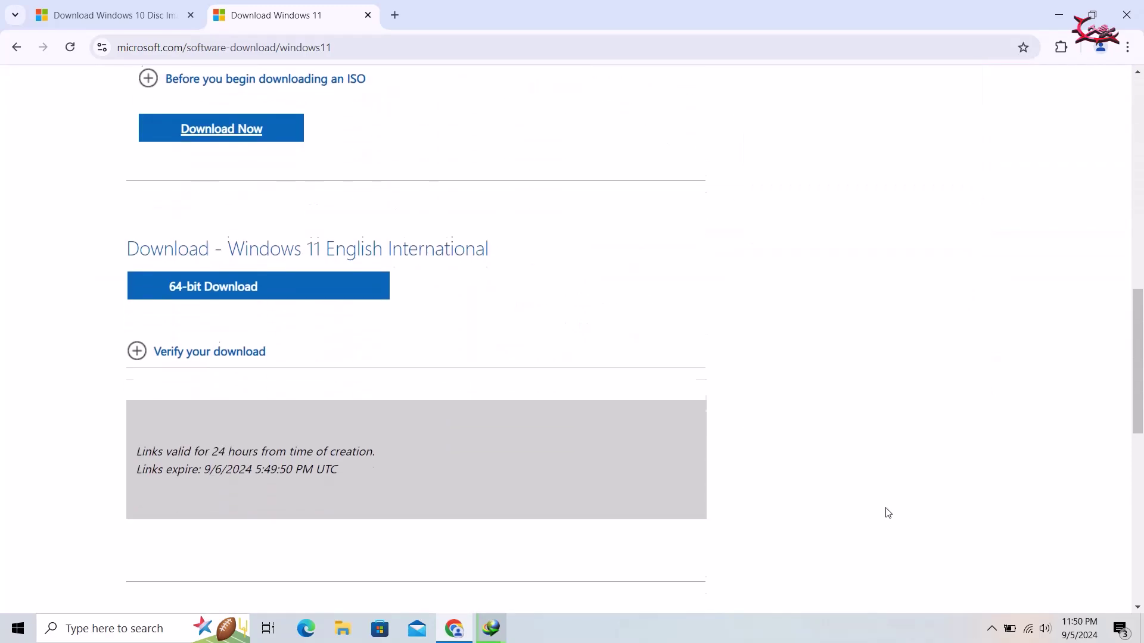